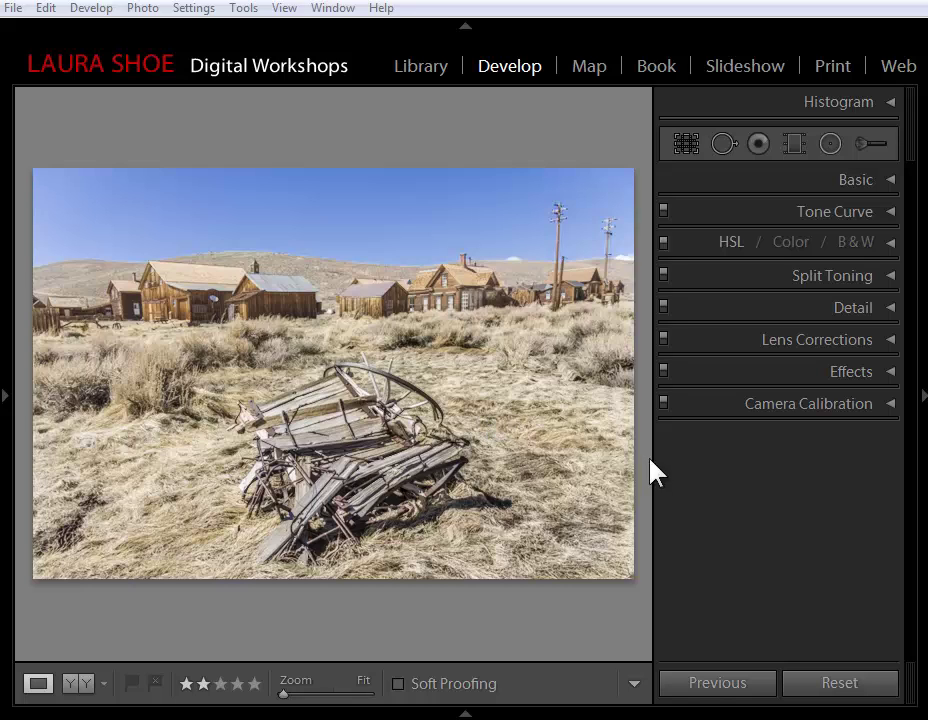
Step: Try a heavy edge vignette, then reset the vignette amount to zero
click(892, 377)
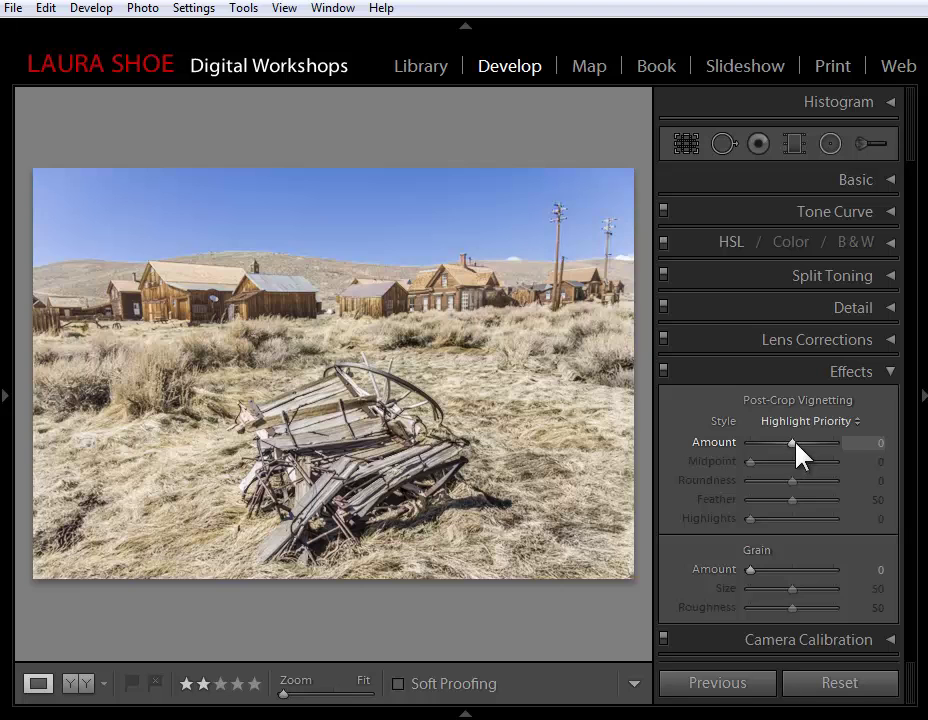
drag(794, 445, 760, 479)
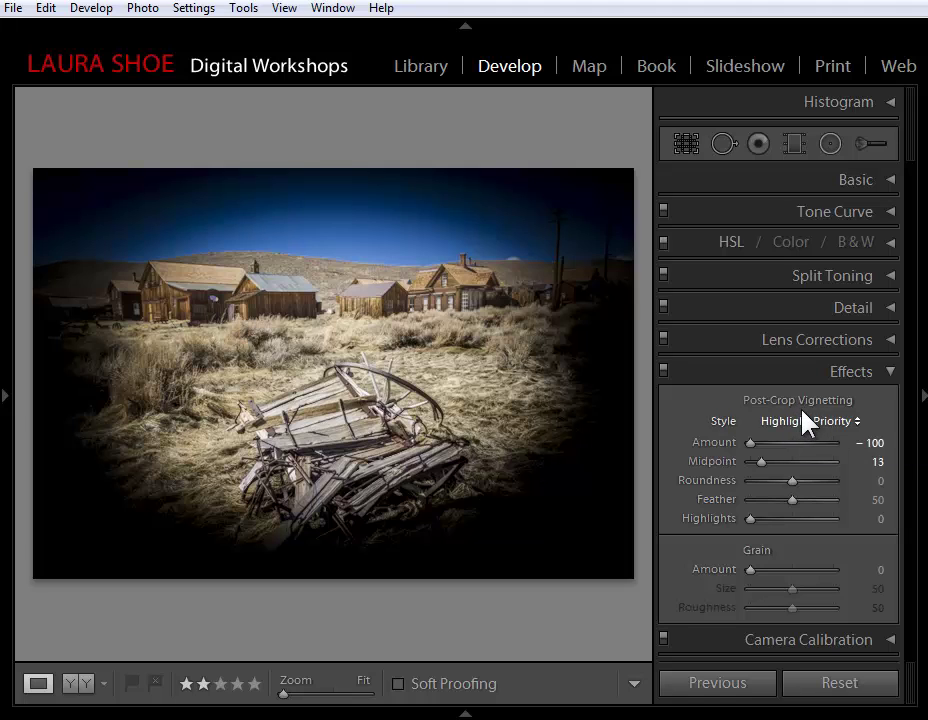
double_click(718, 442)
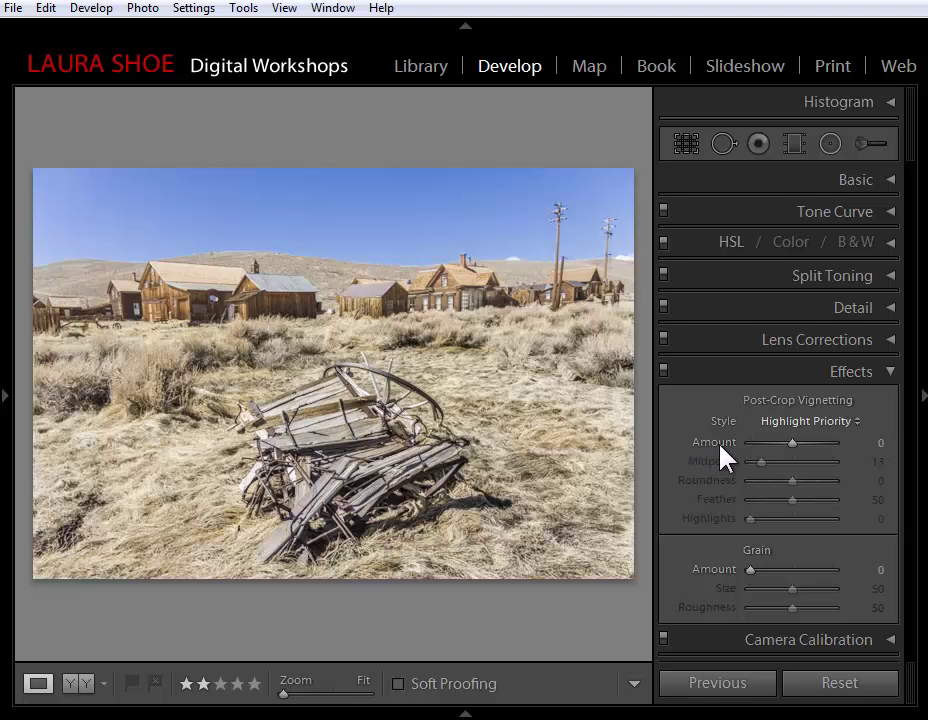
click(889, 371)
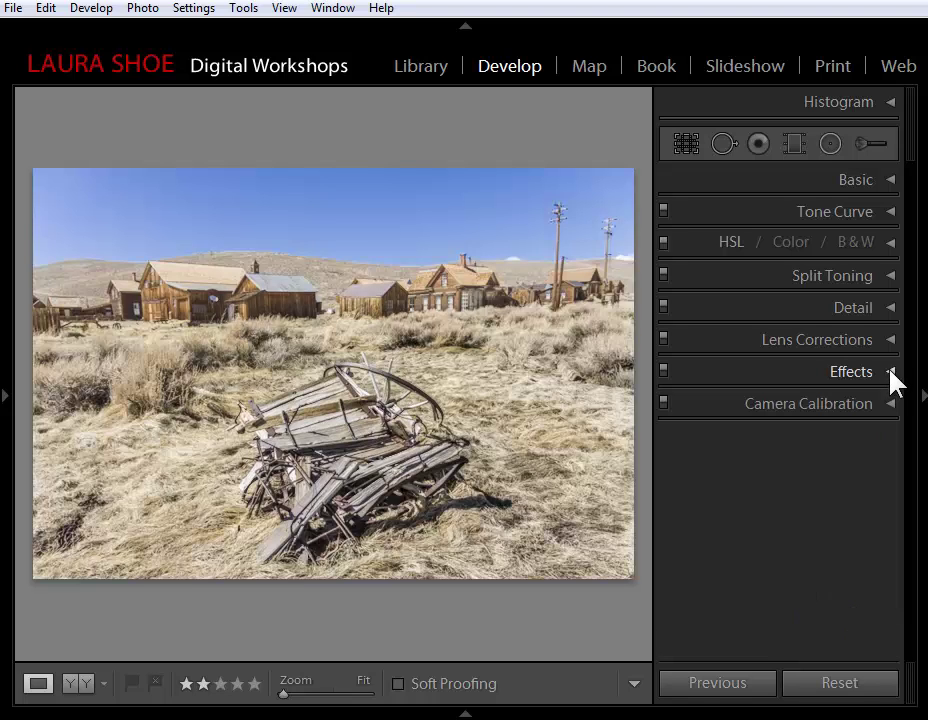
Step: Draw a radial filter around the wagon and darken the outside to −1.52 exposure
click(831, 145)
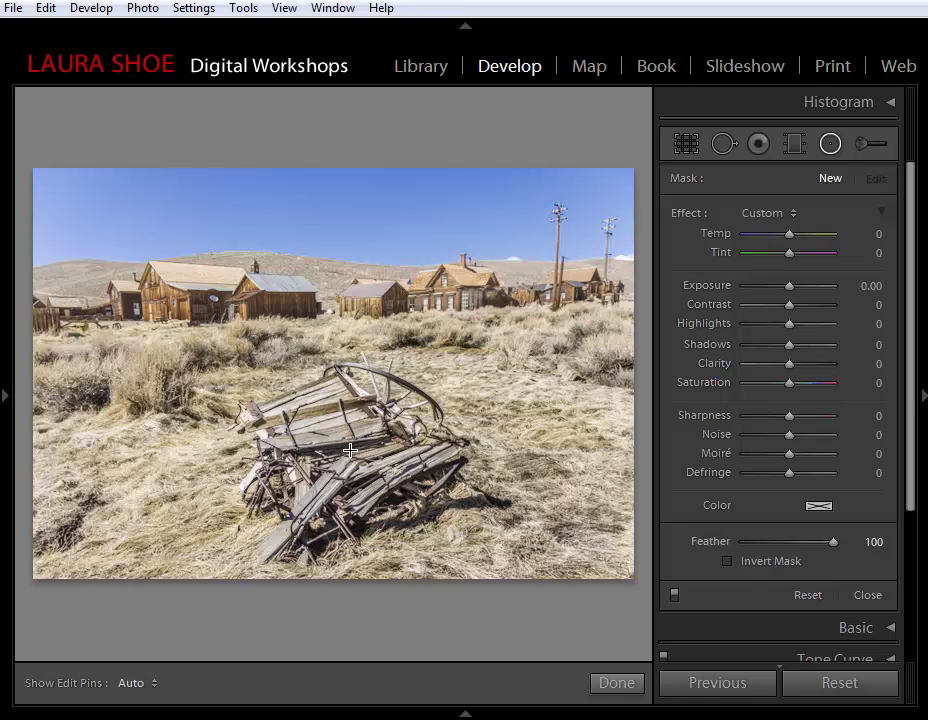
drag(350, 451, 203, 314)
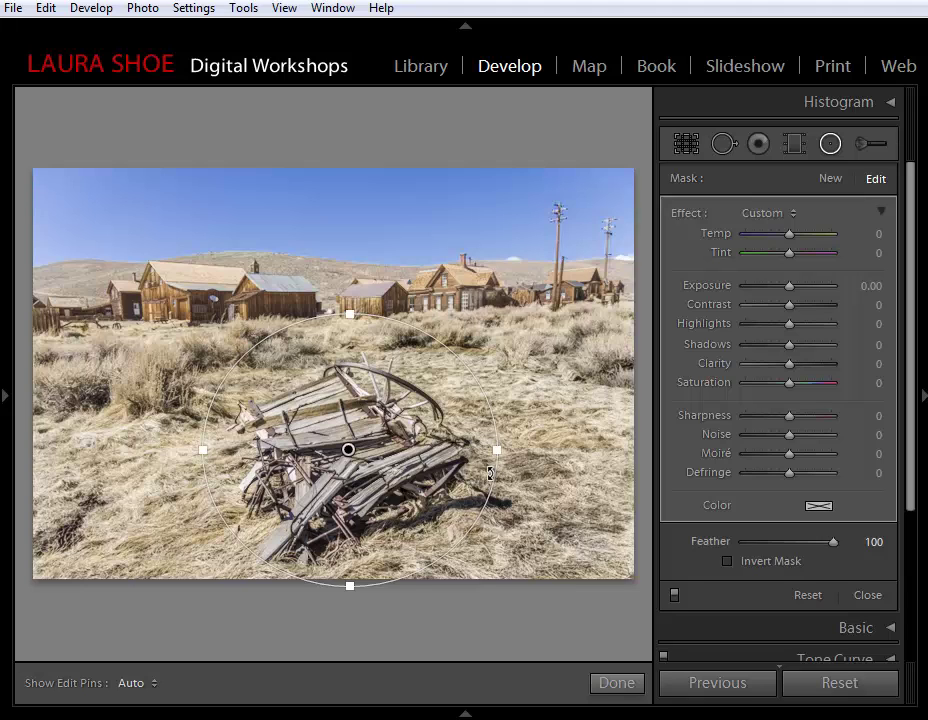
drag(788, 284, 772, 285)
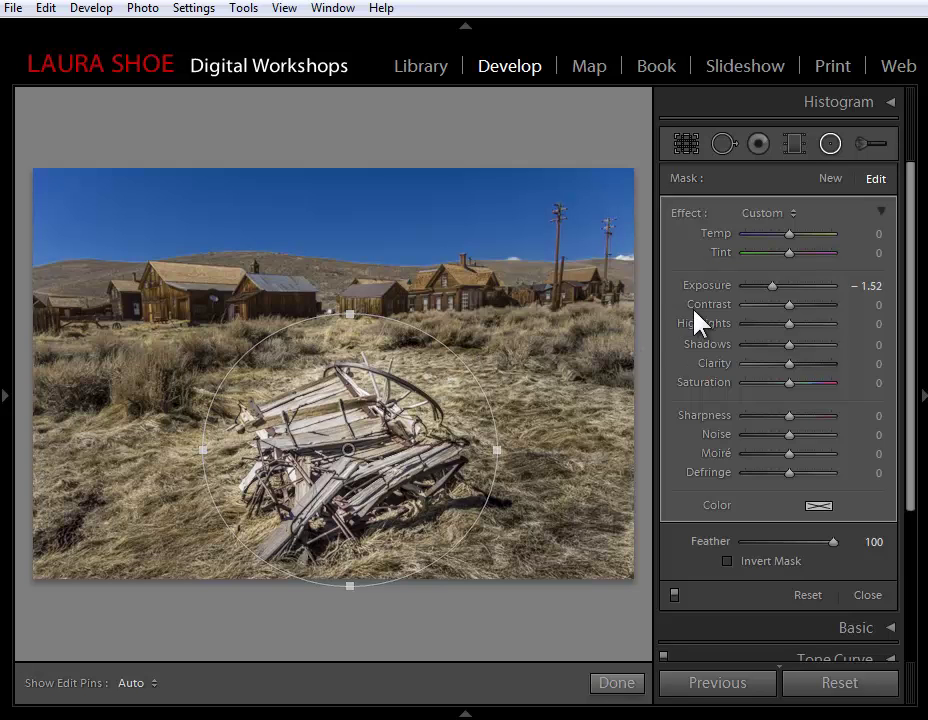
Step: Darken surroundings to −4.00 exposure, feather 67, and reshape the ellipse wider over the wagon
drag(774, 286, 744, 286)
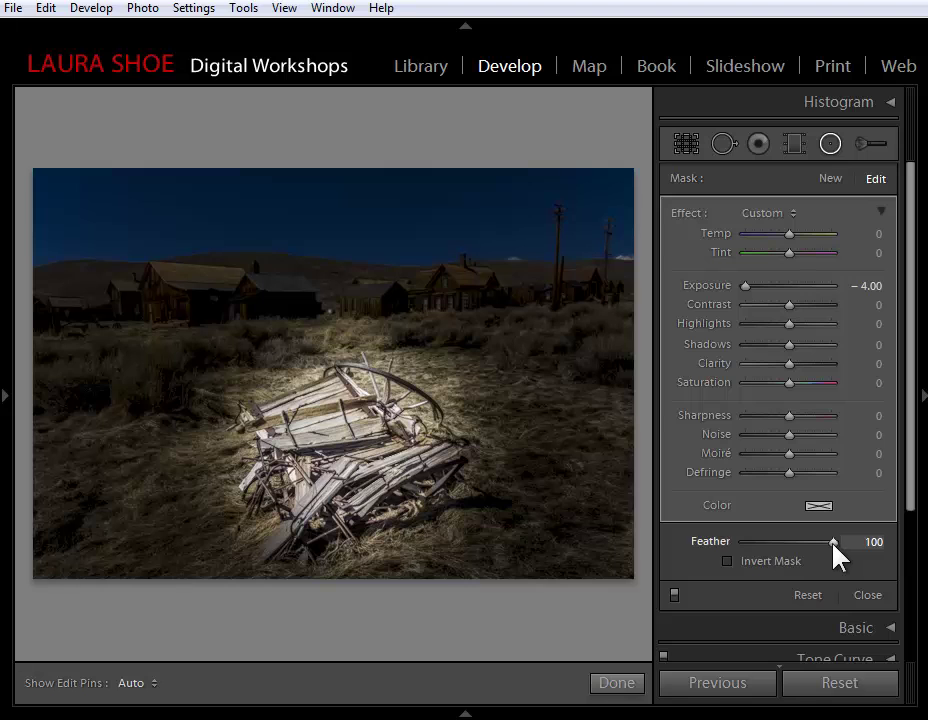
drag(834, 544, 805, 548)
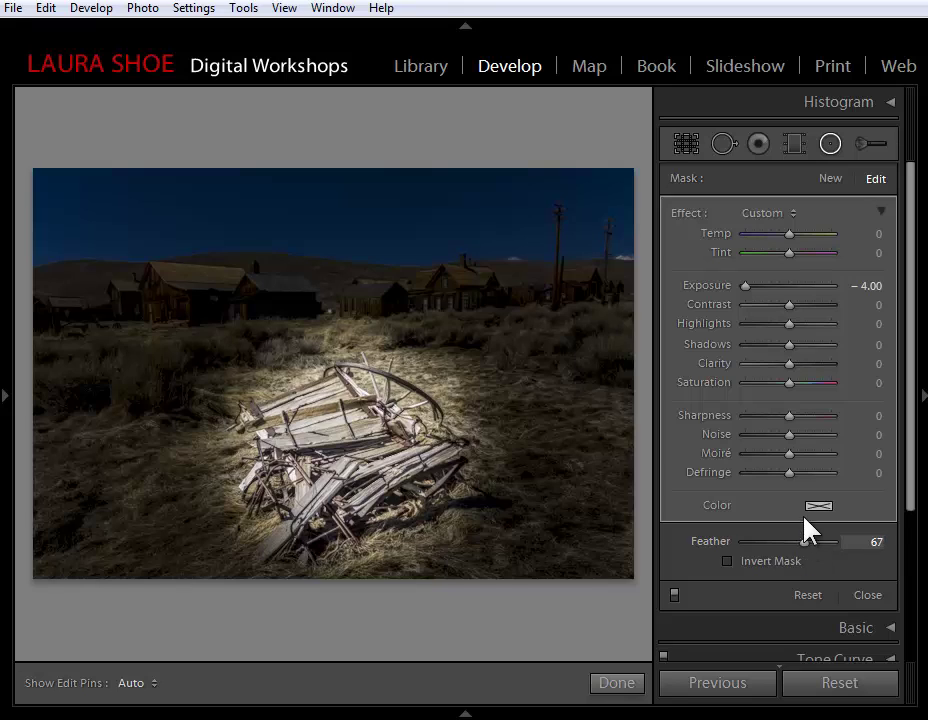
mouse_move(383, 412)
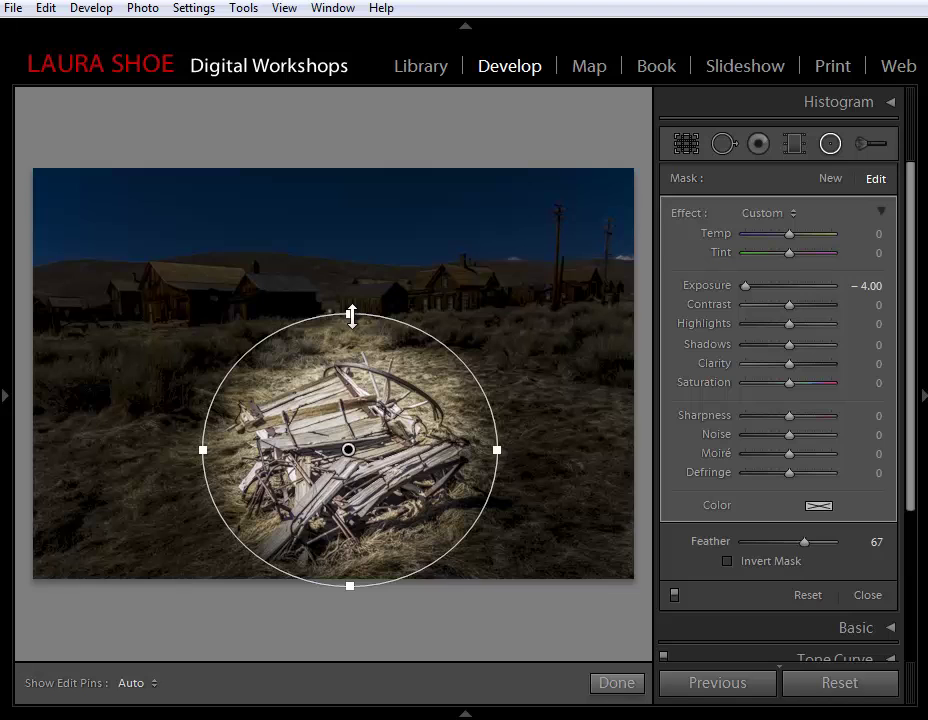
drag(351, 315, 350, 302)
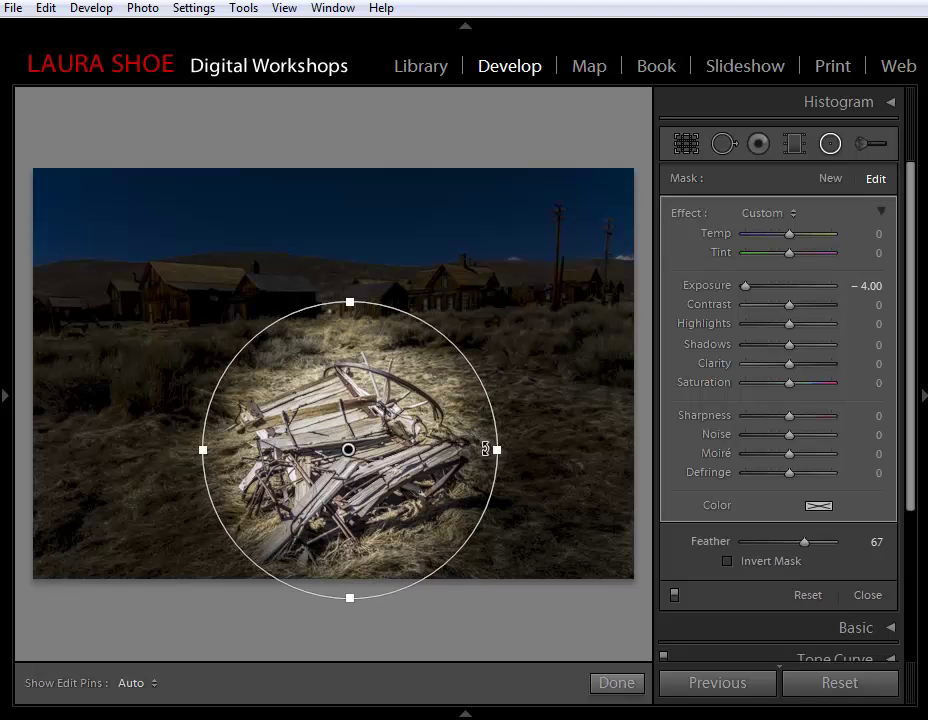
drag(497, 451, 543, 455)
mouse_move(345, 448)
mouse_down()
mouse_move(220, 356)
mouse_move(220, 307)
mouse_move(312, 318)
mouse_move(323, 358)
mouse_move(309, 427)
mouse_move(341, 445)
mouse_up()
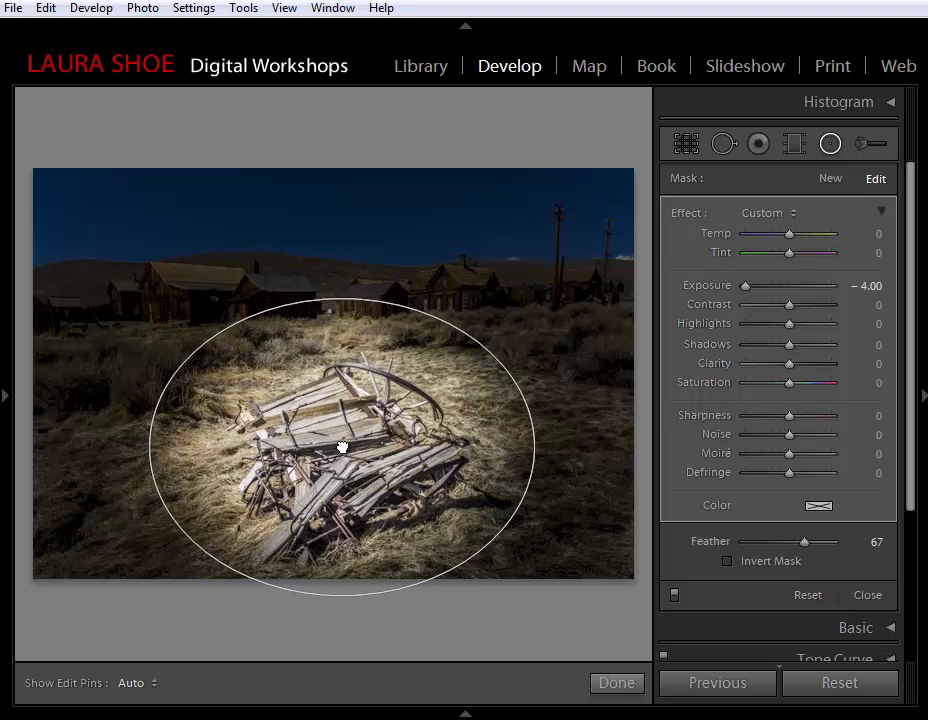
Step: Ease the surroundings to −0.78 exposure, compare filter on/off, and soften them with Sharpness −100
click(779, 287)
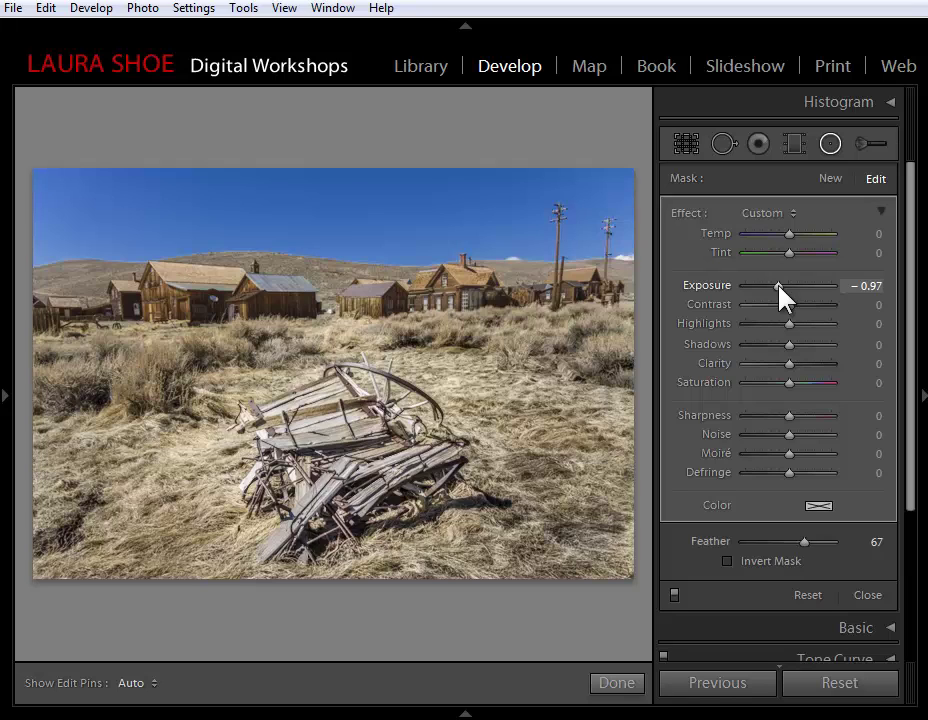
click(675, 596)
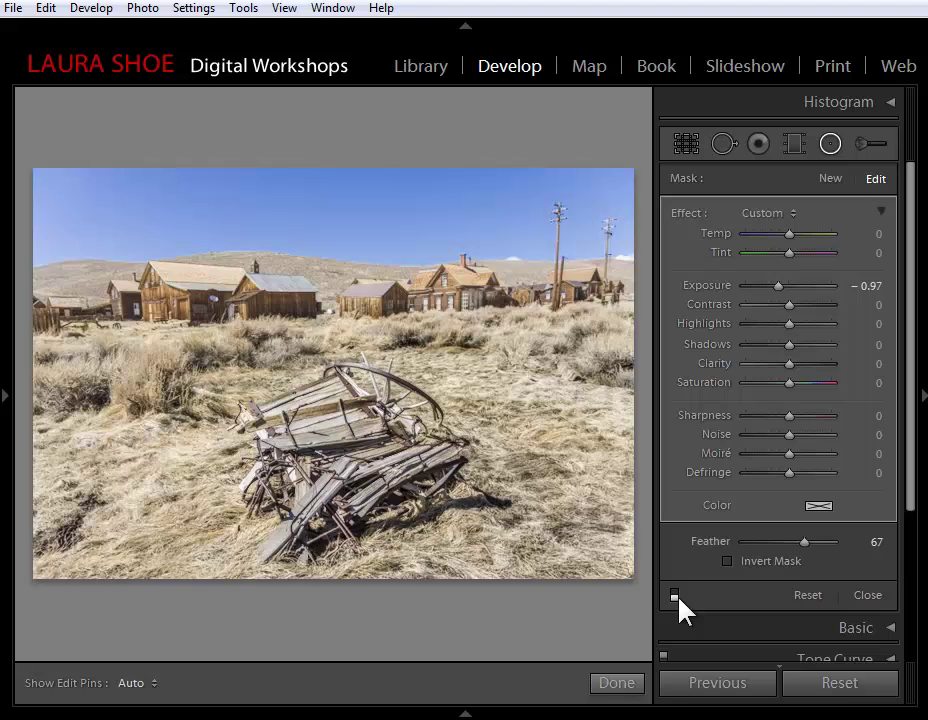
click(675, 596)
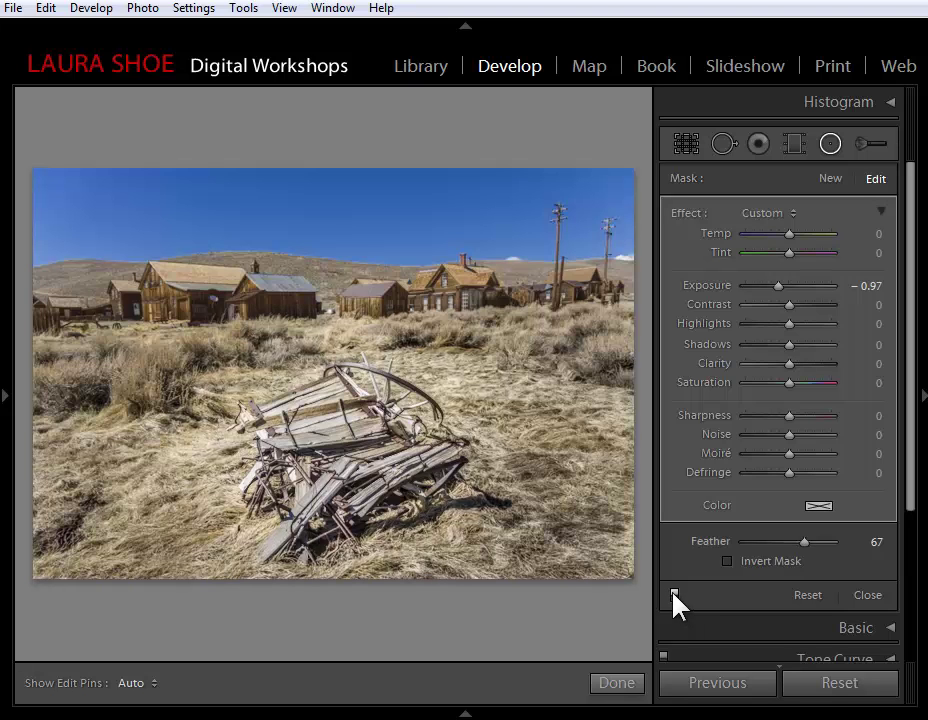
click(675, 596)
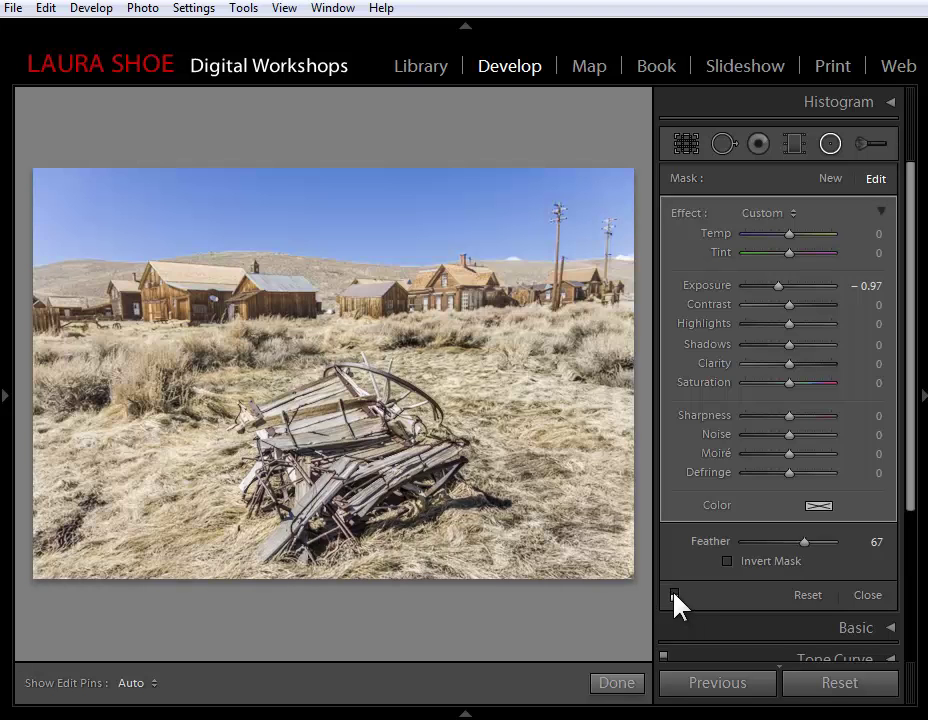
click(675, 596)
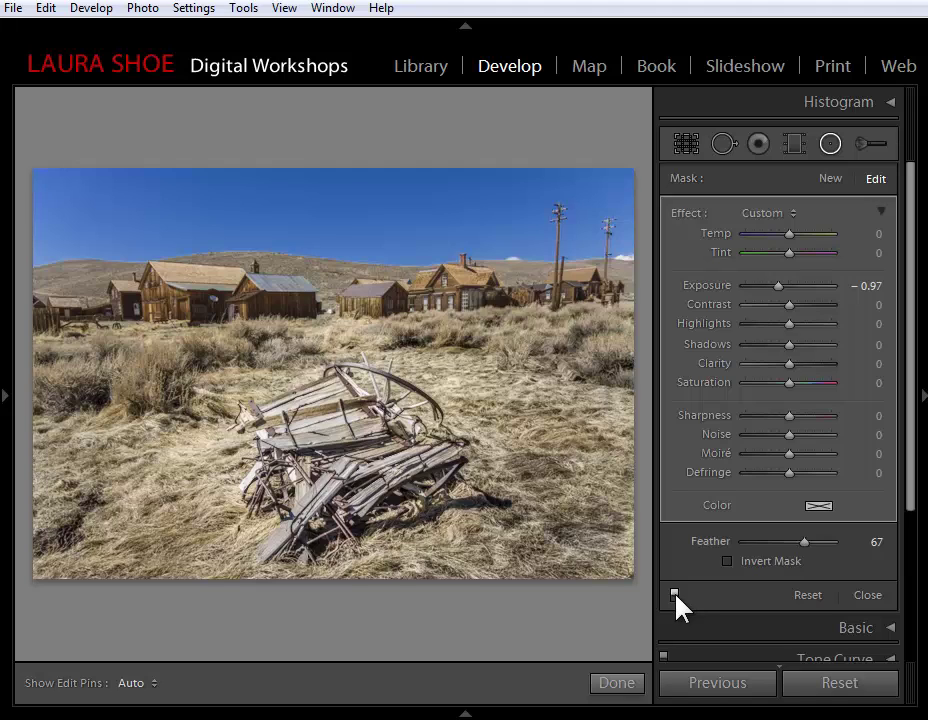
drag(780, 289, 782, 289)
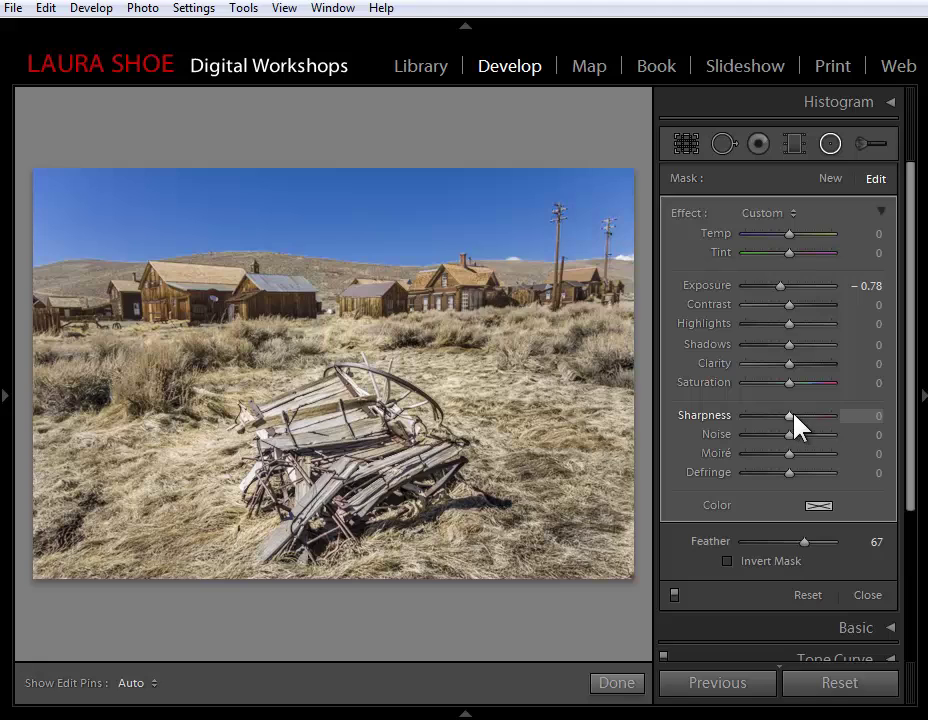
drag(788, 416, 730, 419)
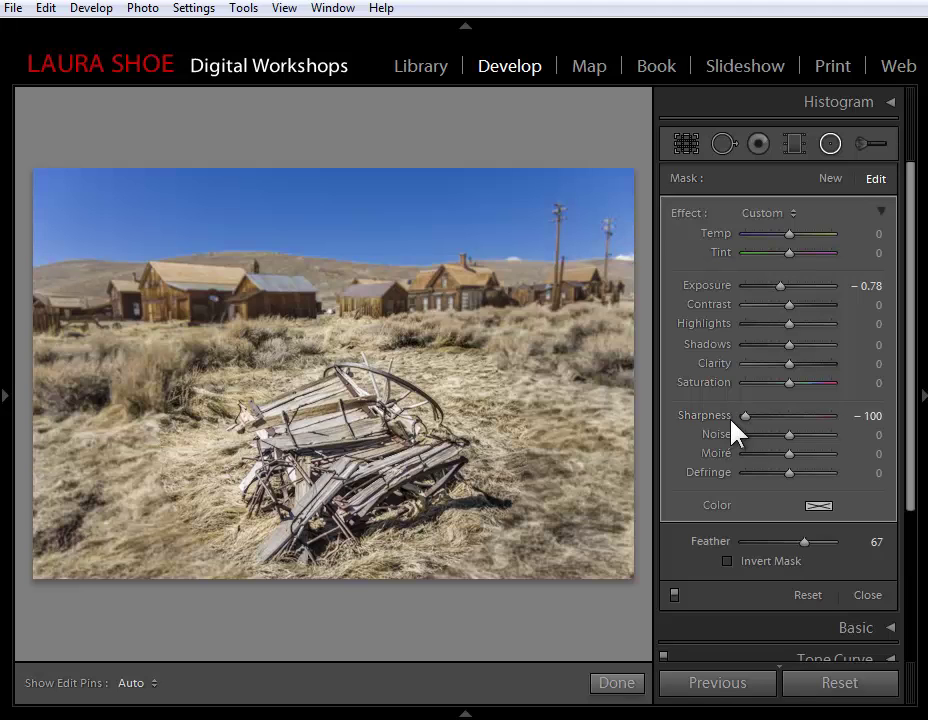
mouse_move(543, 232)
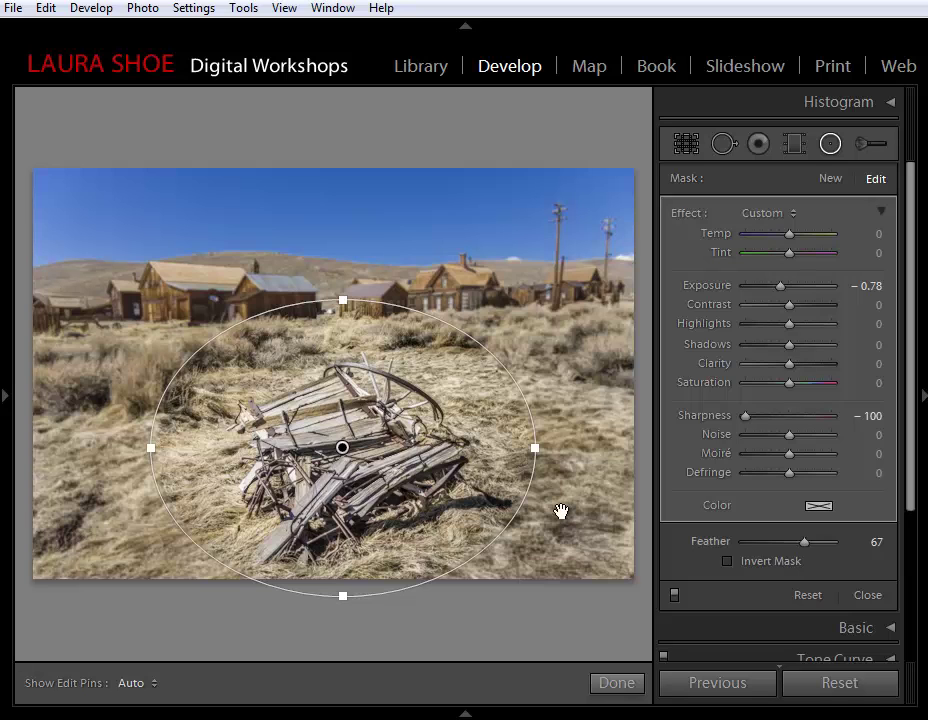
Step: Try Invert Mask and revert it, then reset the filter's Sharpness to 0
click(726, 561)
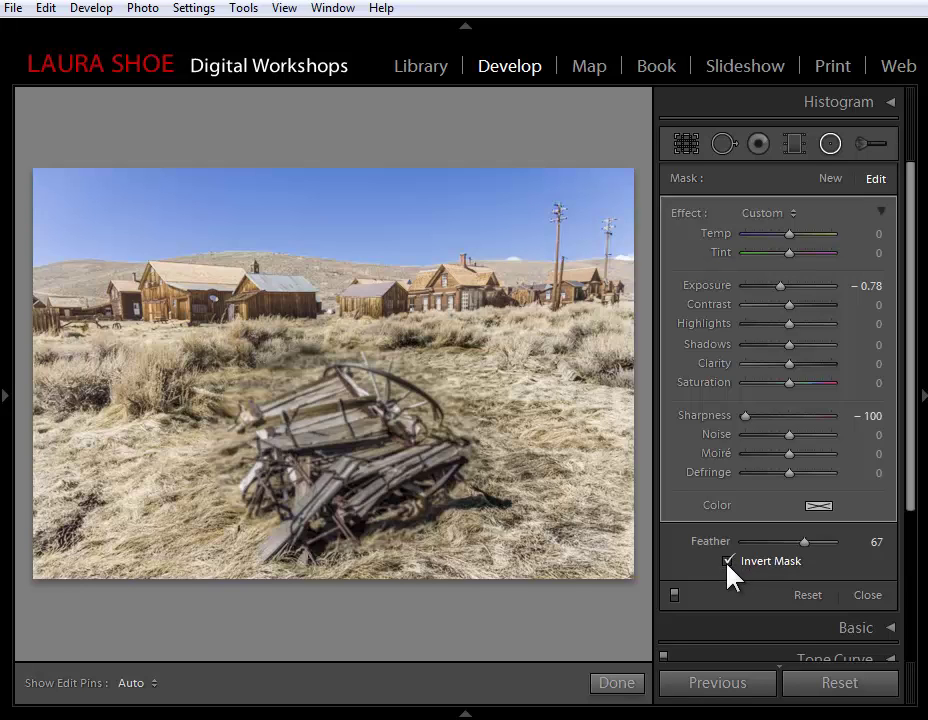
click(733, 563)
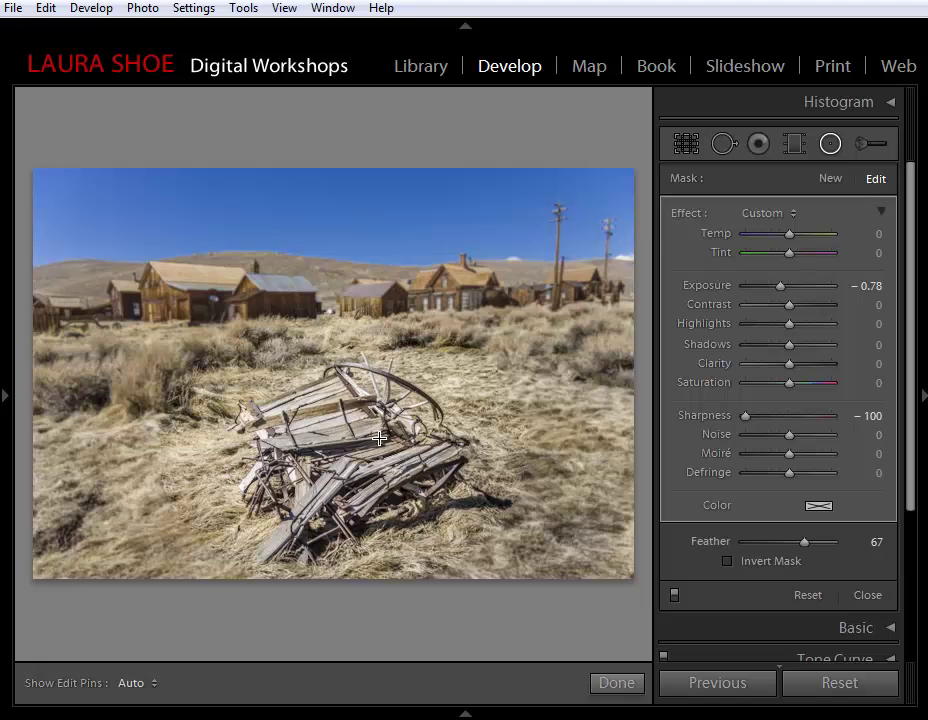
mouse_move(345, 446)
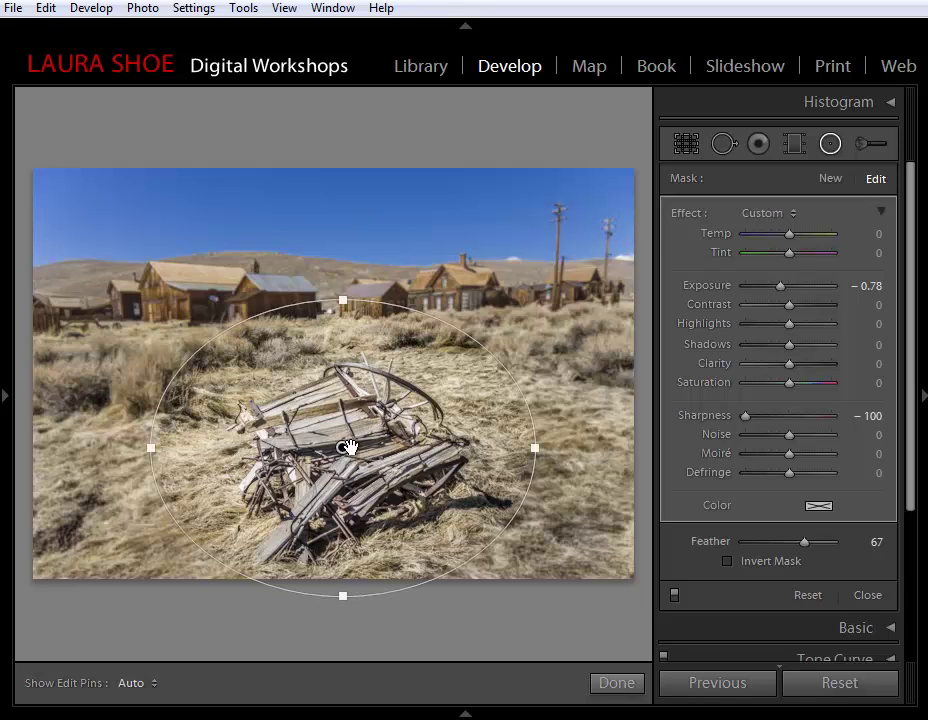
double_click(711, 418)
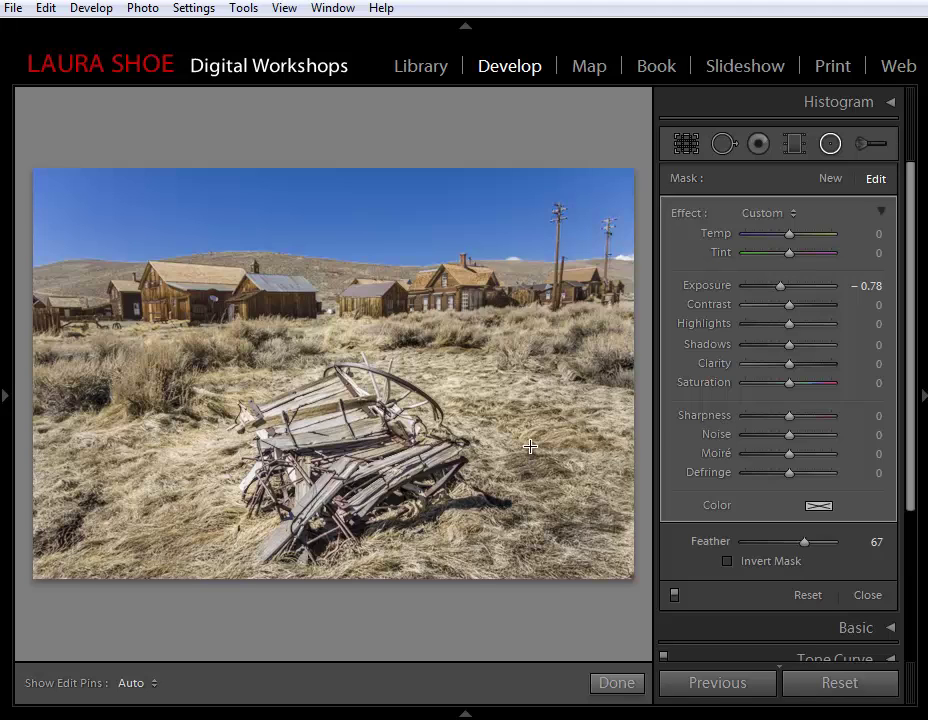
Step: Add a new radial filter over the upper-left sky and delete the wagon's filter
mouse_move(509, 481)
click(830, 180)
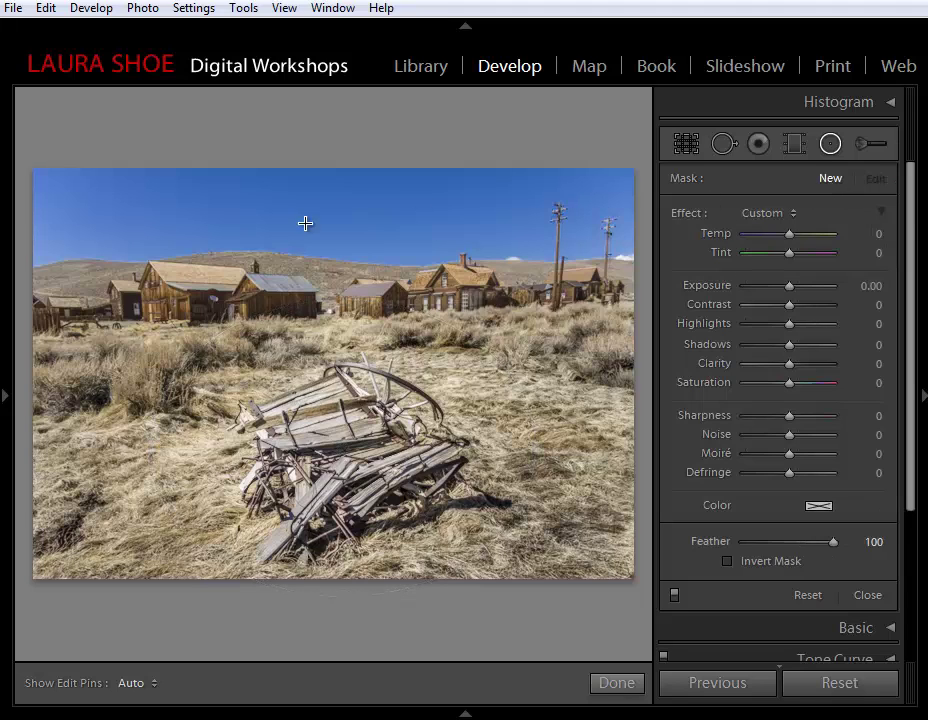
drag(124, 258, 271, 393)
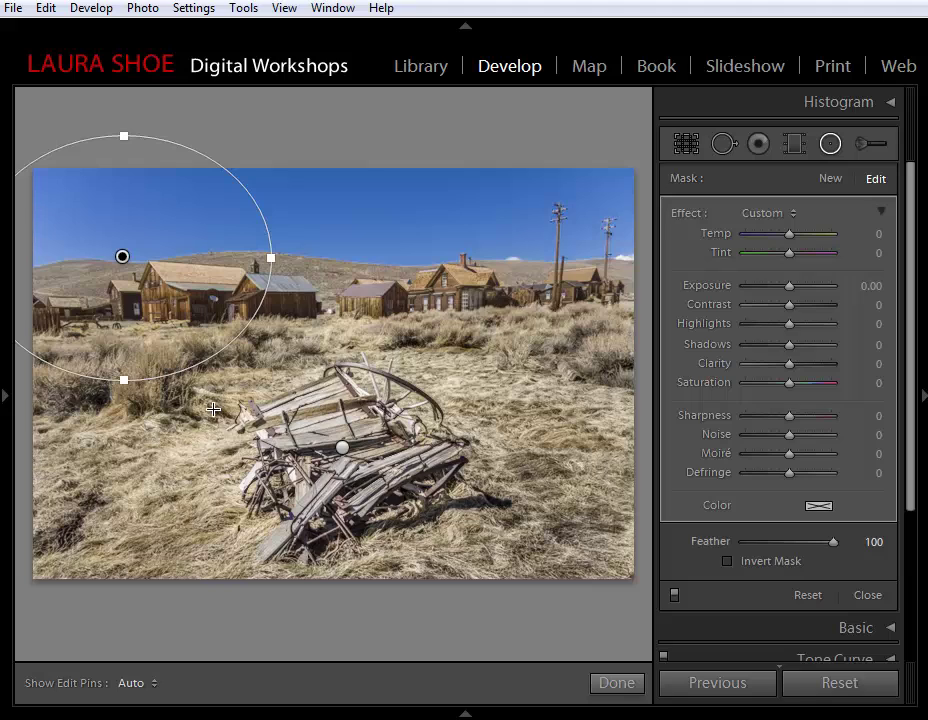
click(121, 255)
click(342, 446)
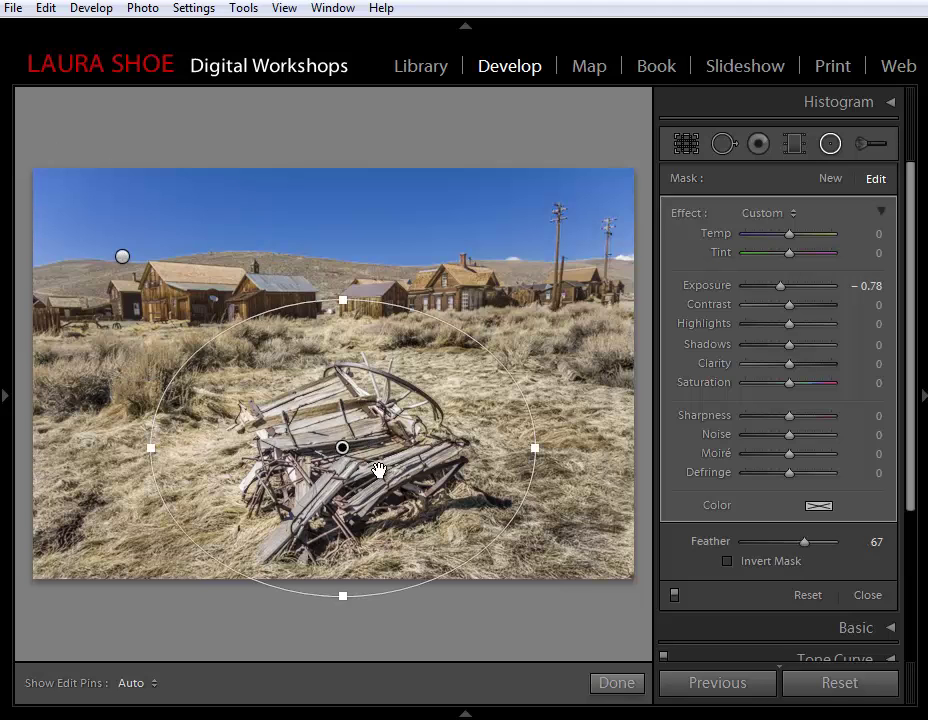
key(Delete)
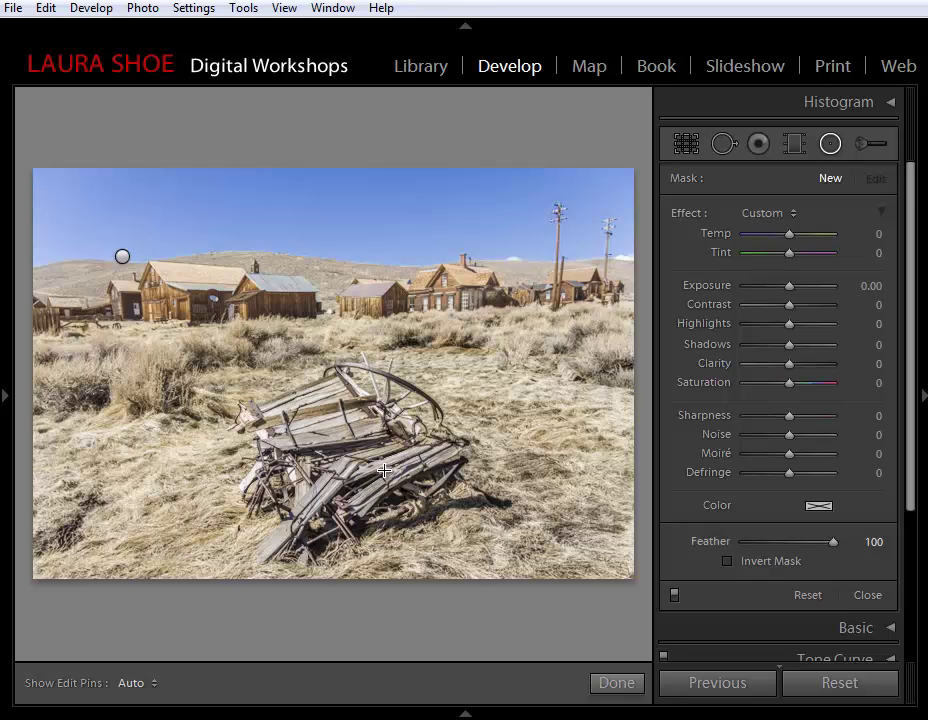
Step: Restore the deleted wagon filter with undo and delete the sky filter instead
key(ctrl+z)
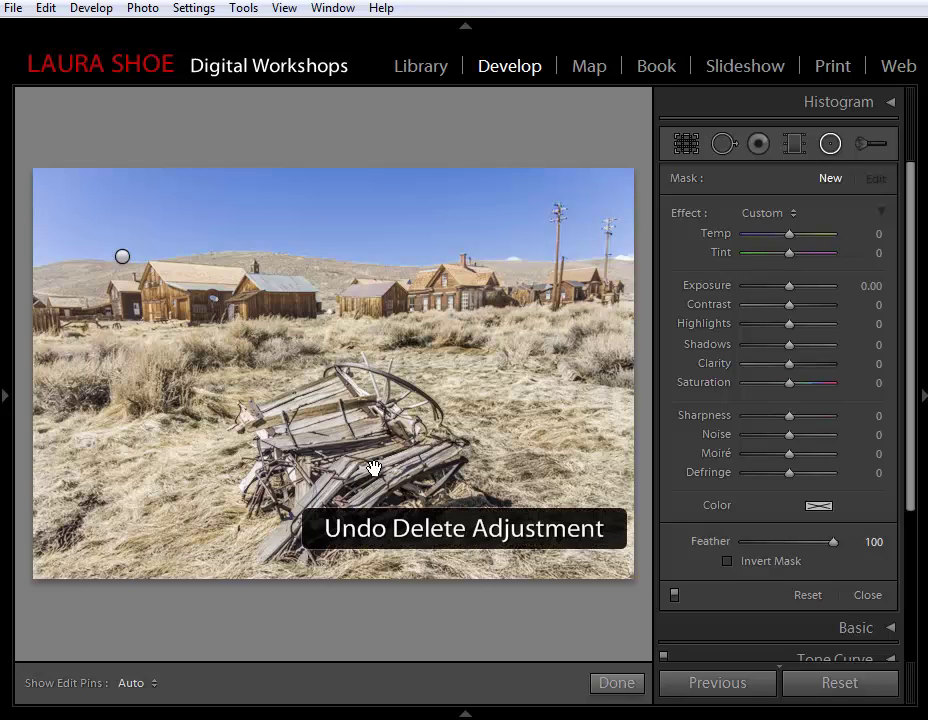
click(121, 254)
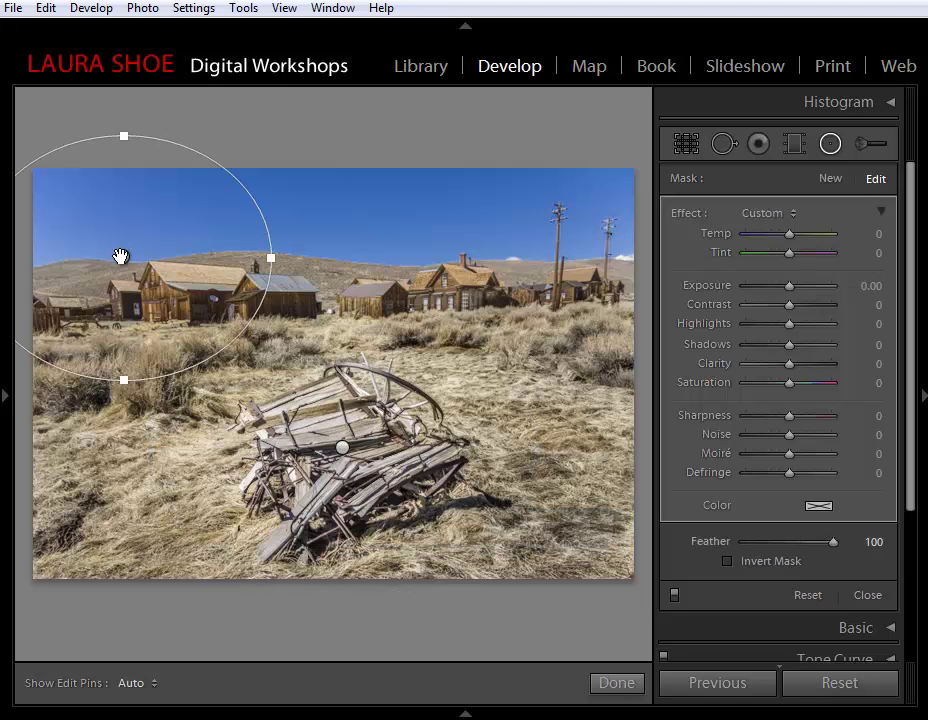
key(Delete)
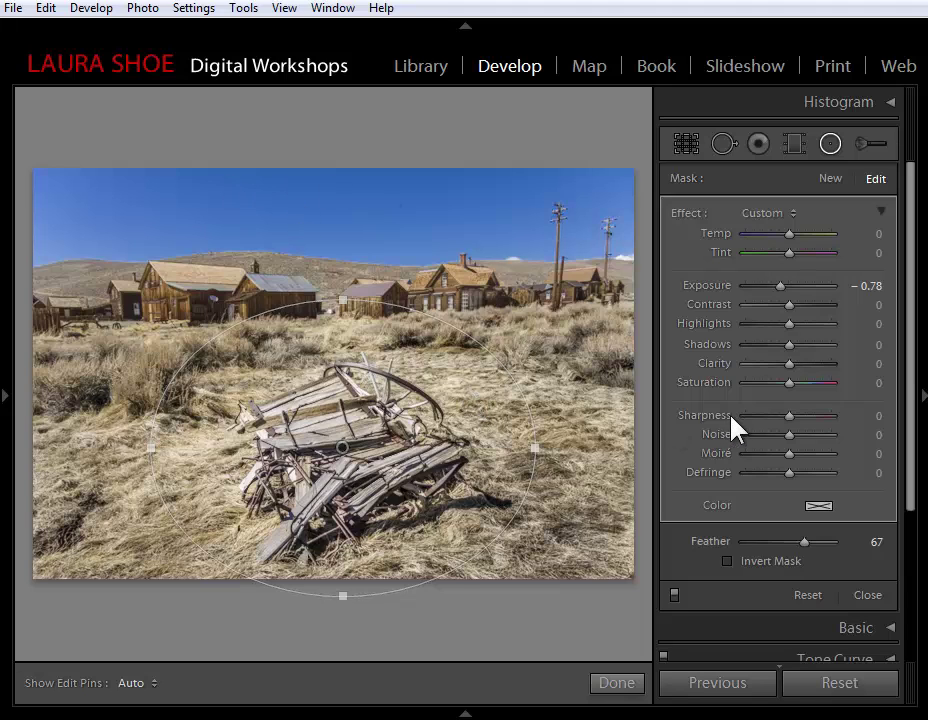
Step: Blur the wagon's surroundings with Sharpness −100, then test an Alt-drag duplicate and undo it
drag(748, 416, 739, 418)
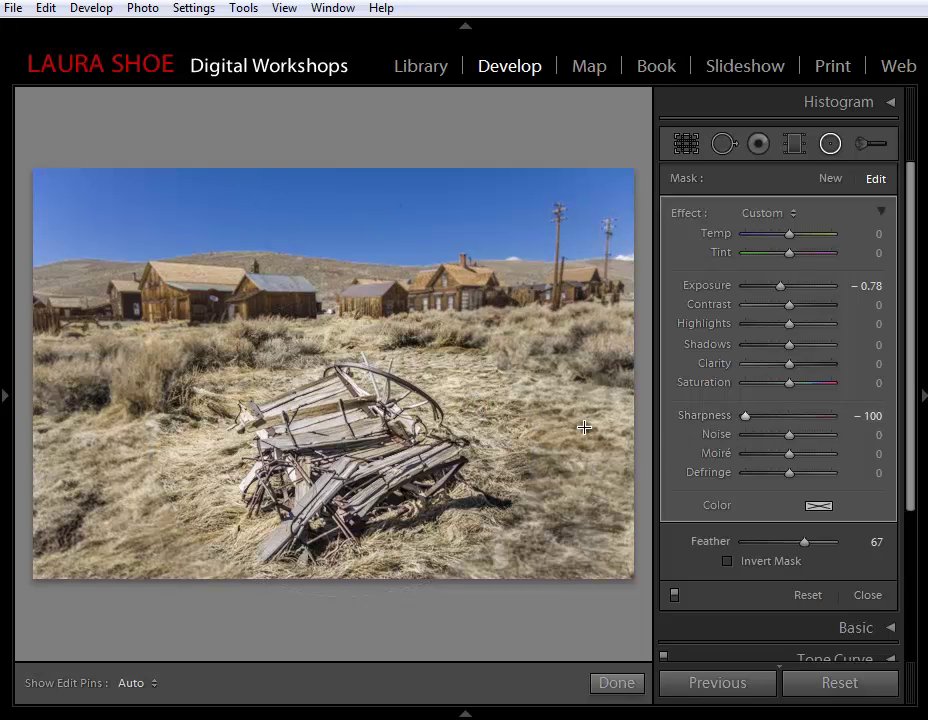
mouse_move(120, 341)
mouse_move(344, 452)
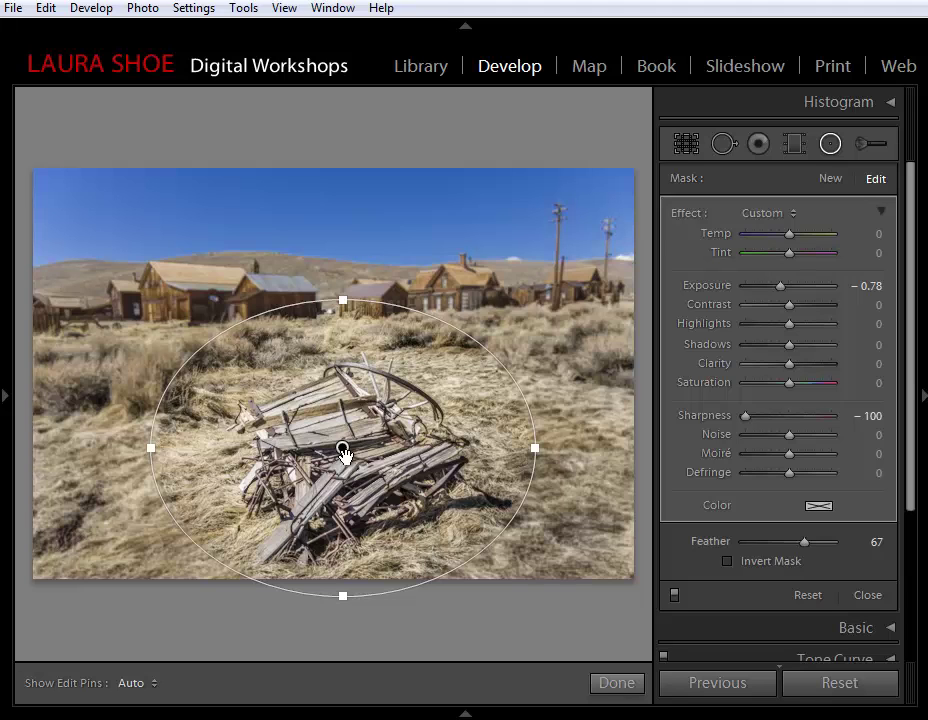
key(alt)
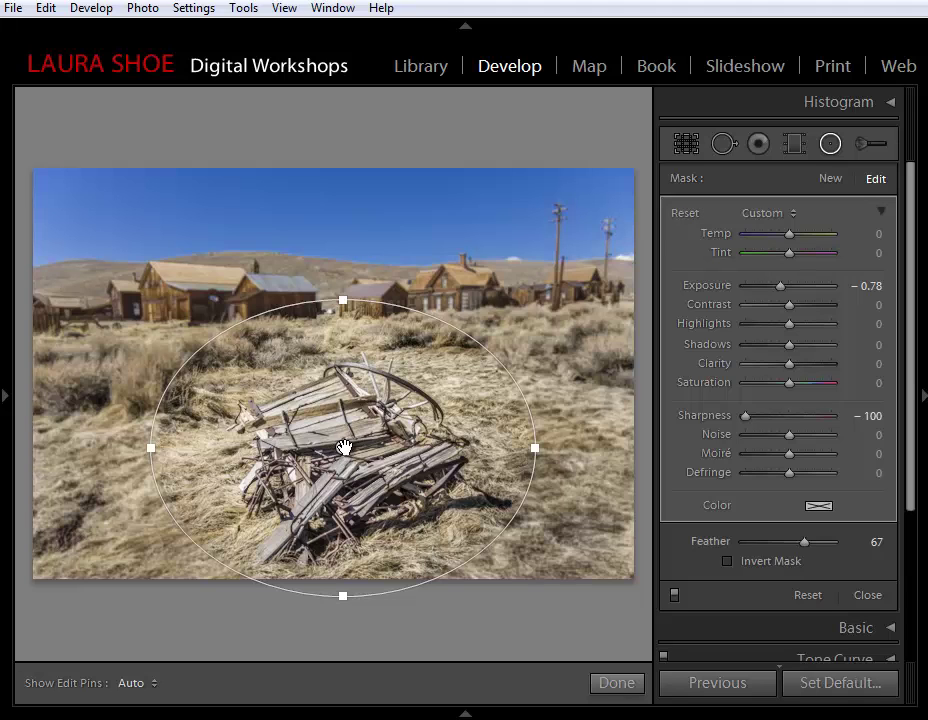
drag(343, 448, 365, 460)
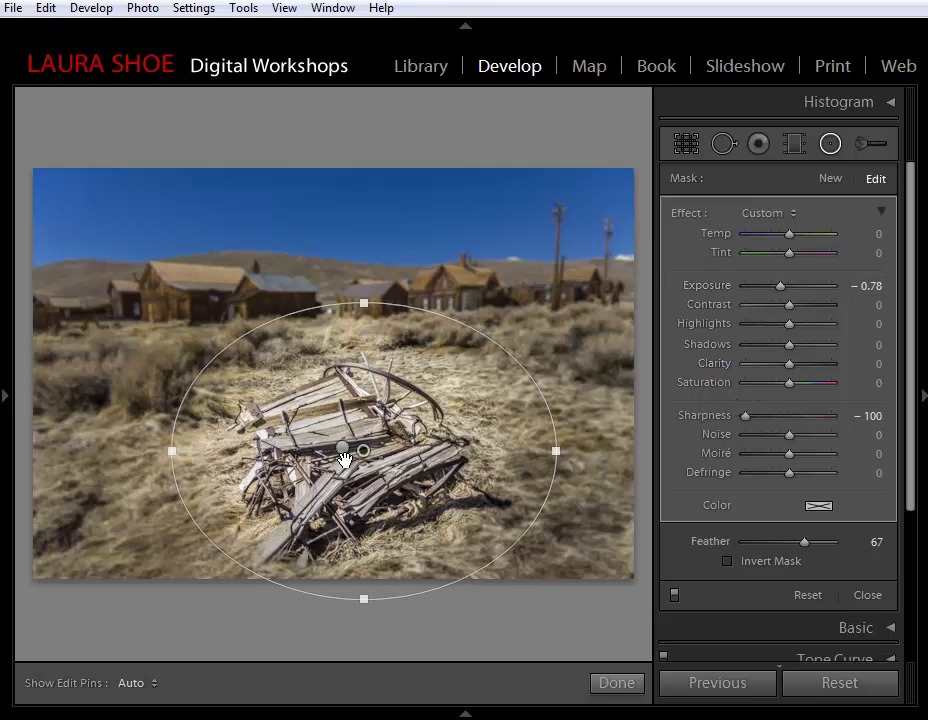
drag(363, 451, 342, 447)
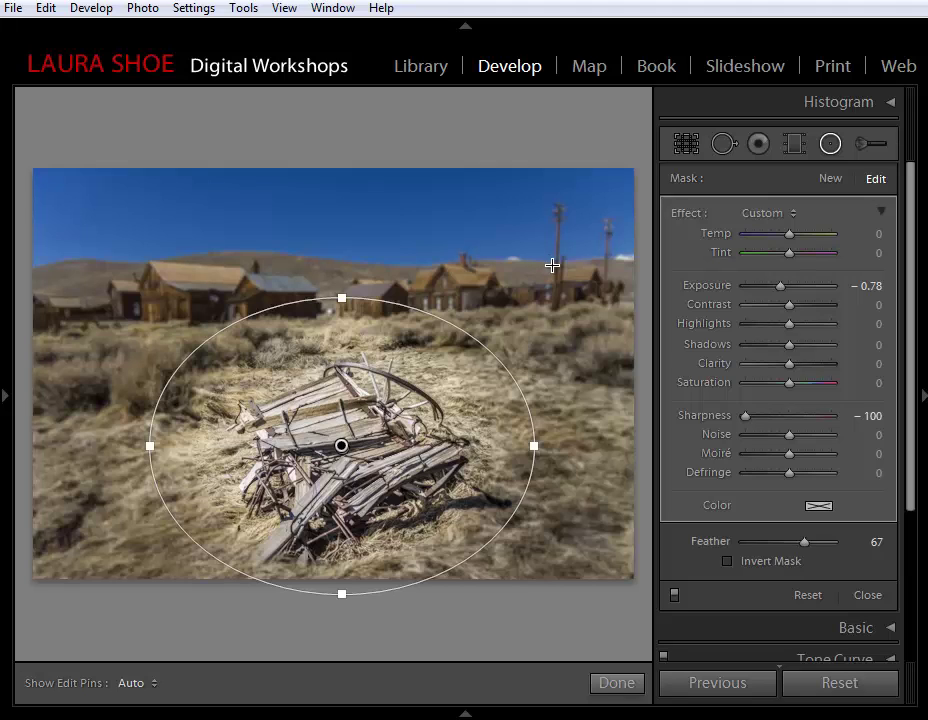
key(Return)
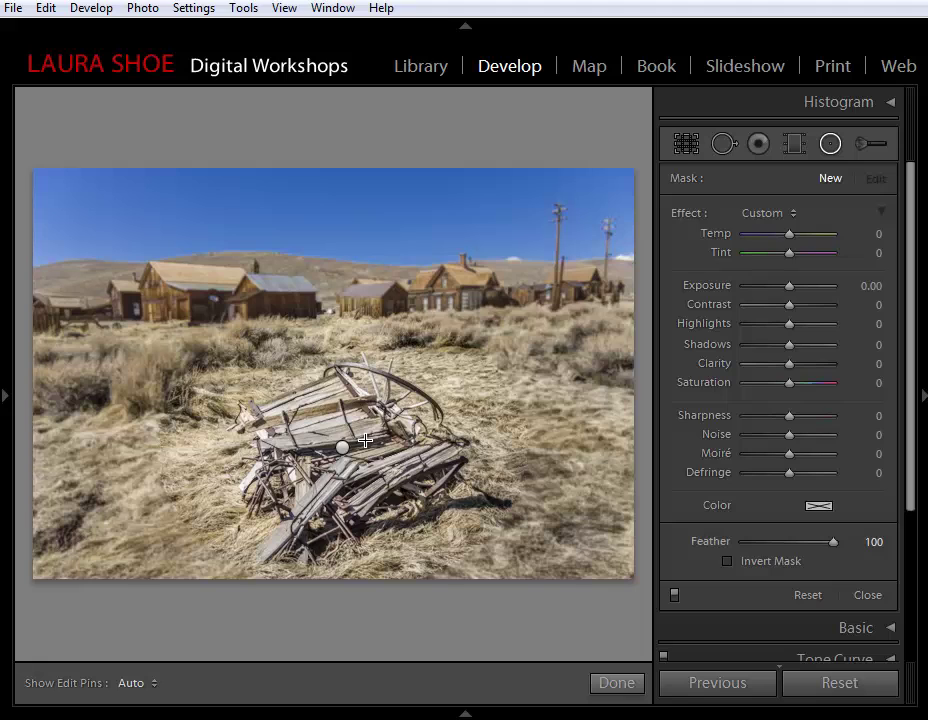
Step: Duplicate the wagon filter in place and reset the copy's Exposure and Sharpness to 0
click(342, 448)
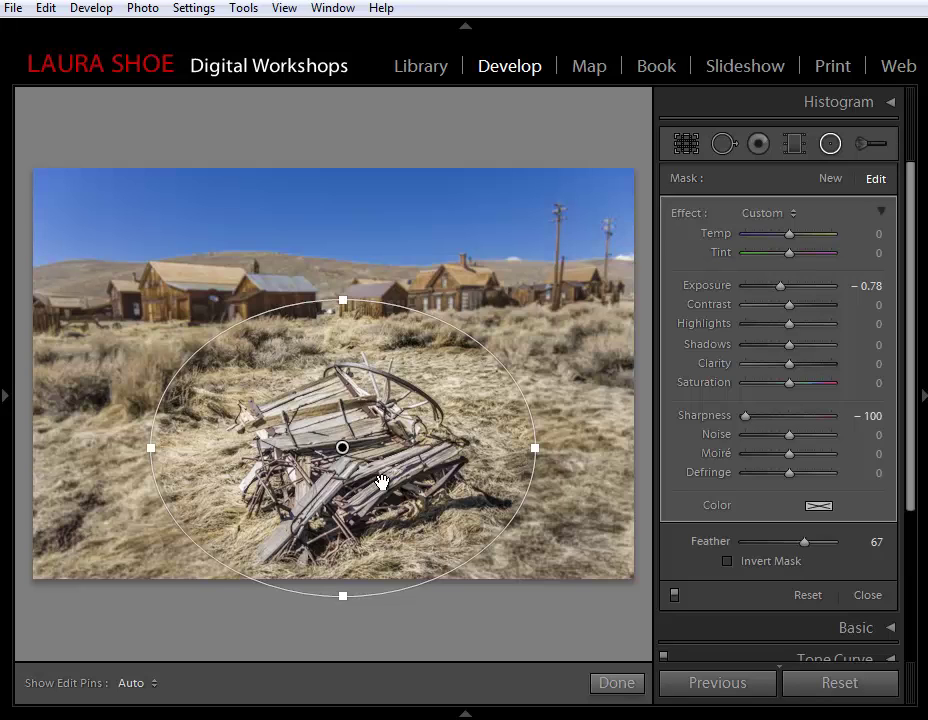
key(alt)
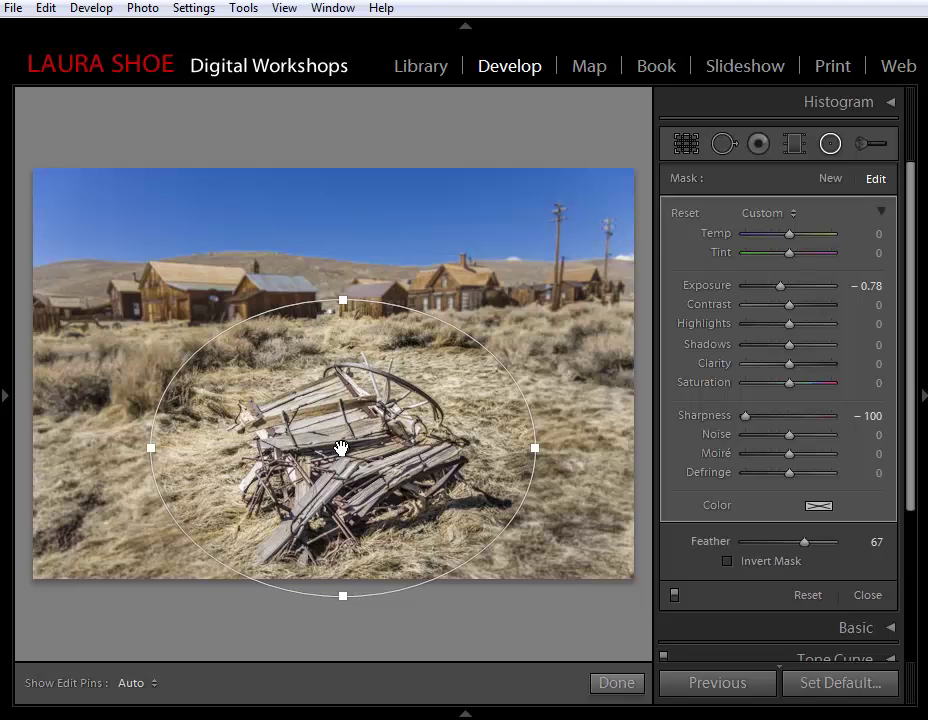
drag(342, 449, 345, 446)
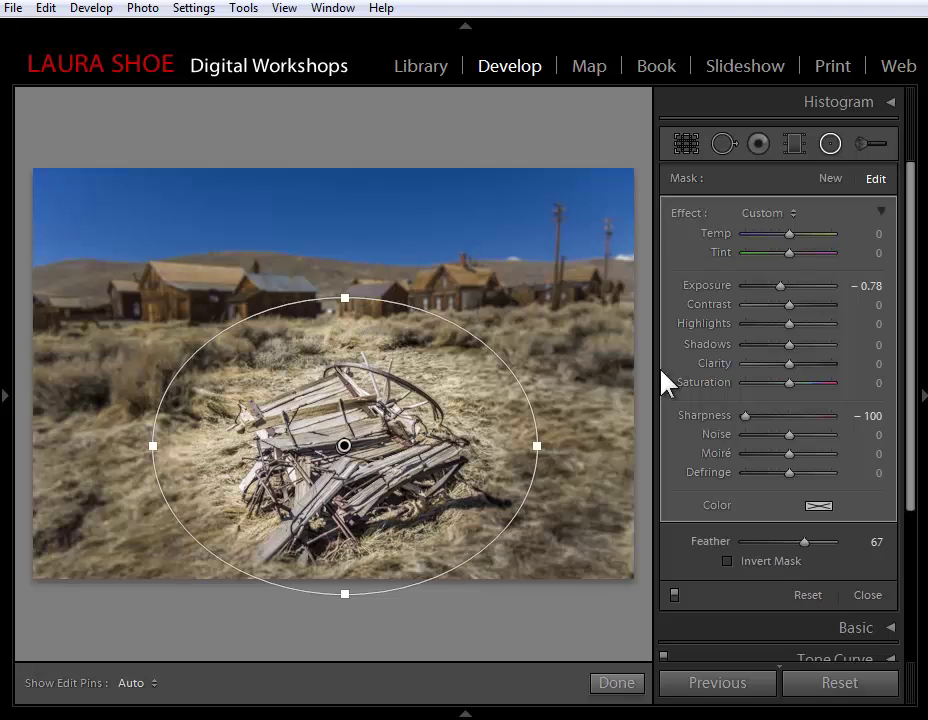
double_click(714, 286)
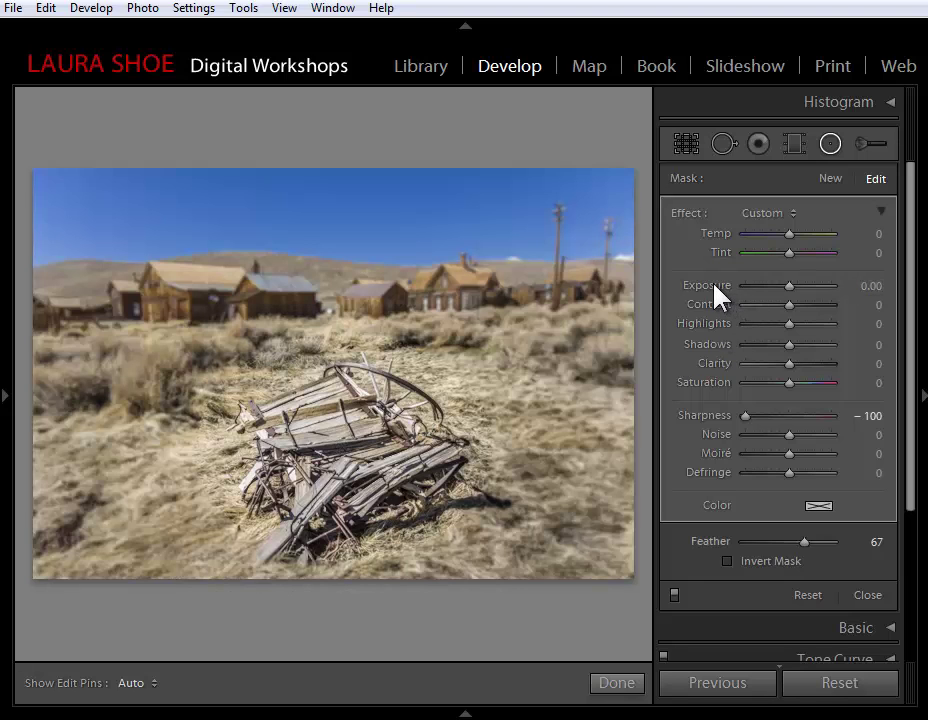
double_click(714, 416)
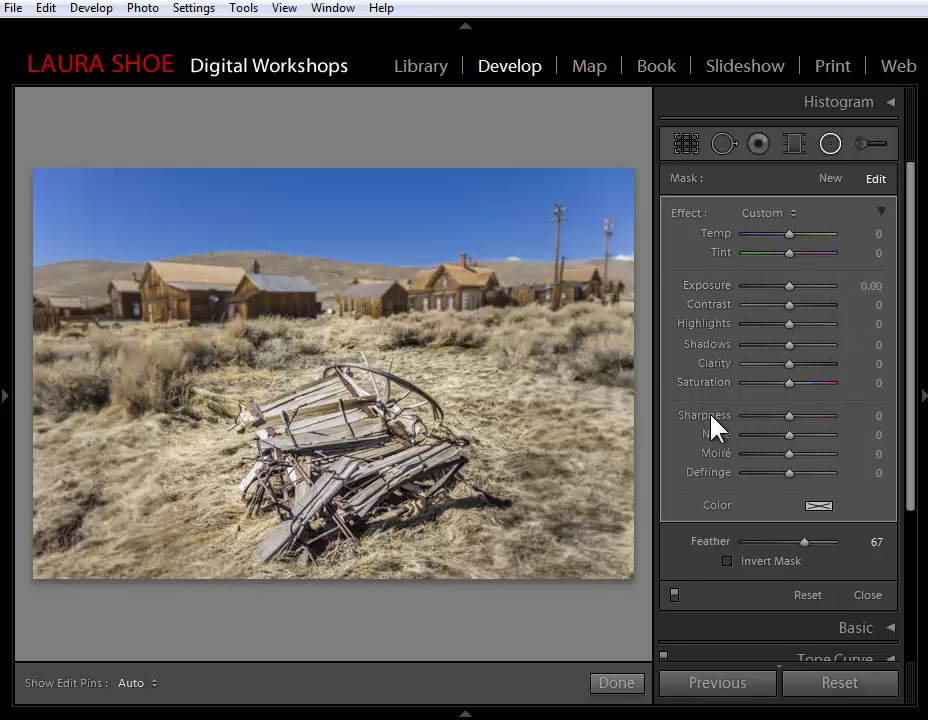
Step: Invert the copy's mask so it boosts the wagon with Contrast 54 and Clarity 43
click(727, 561)
click(812, 304)
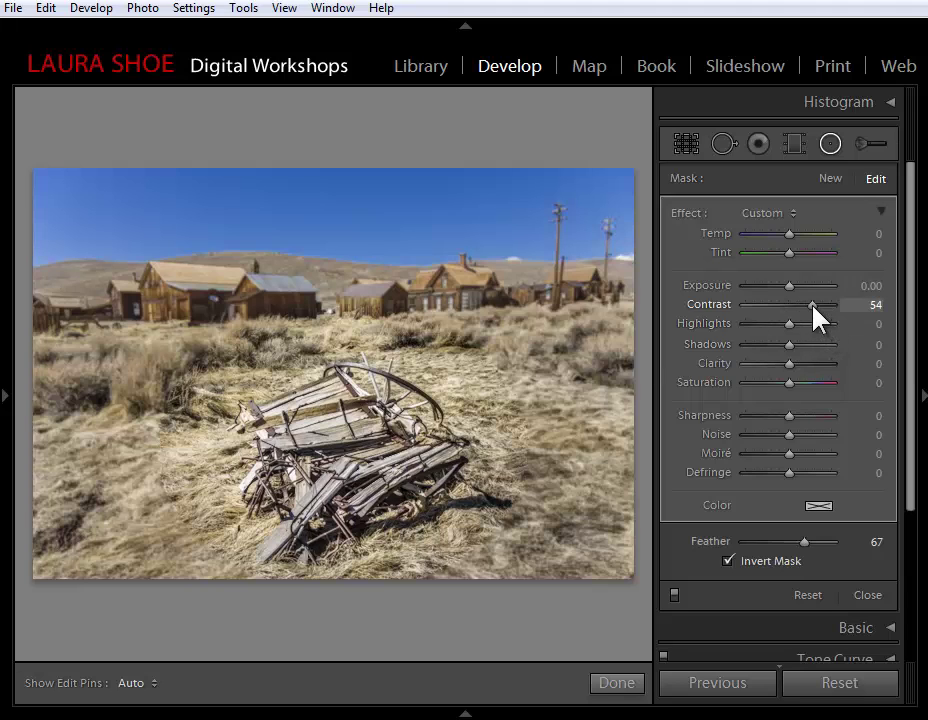
click(807, 363)
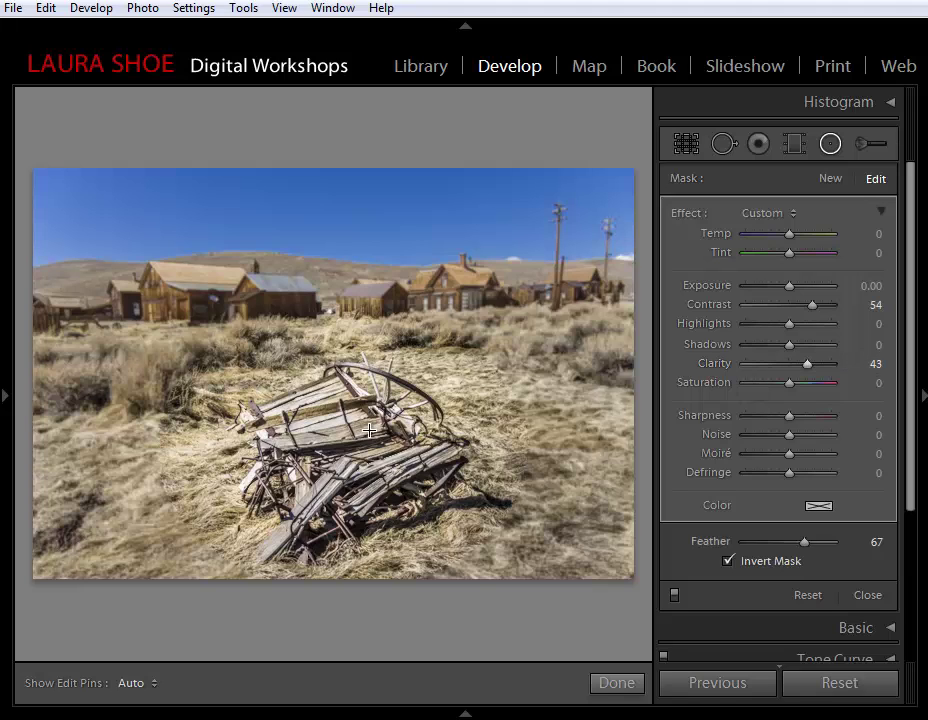
mouse_move(368, 424)
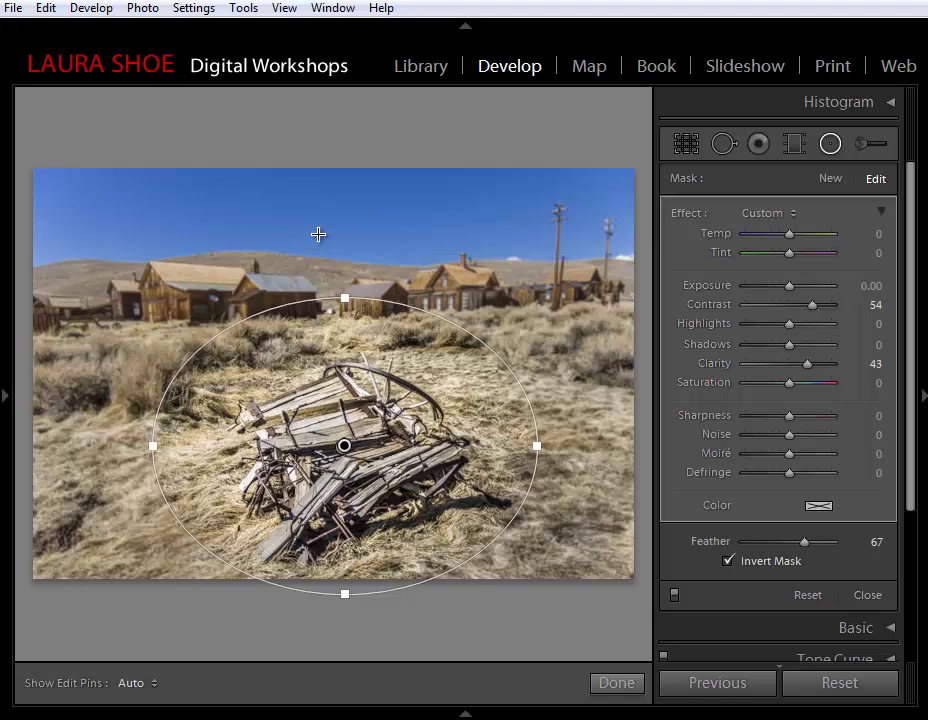
Step: Test a lighter exposure on the darkening filter and realign the spotlight filter over the wagon
drag(345, 446, 358, 446)
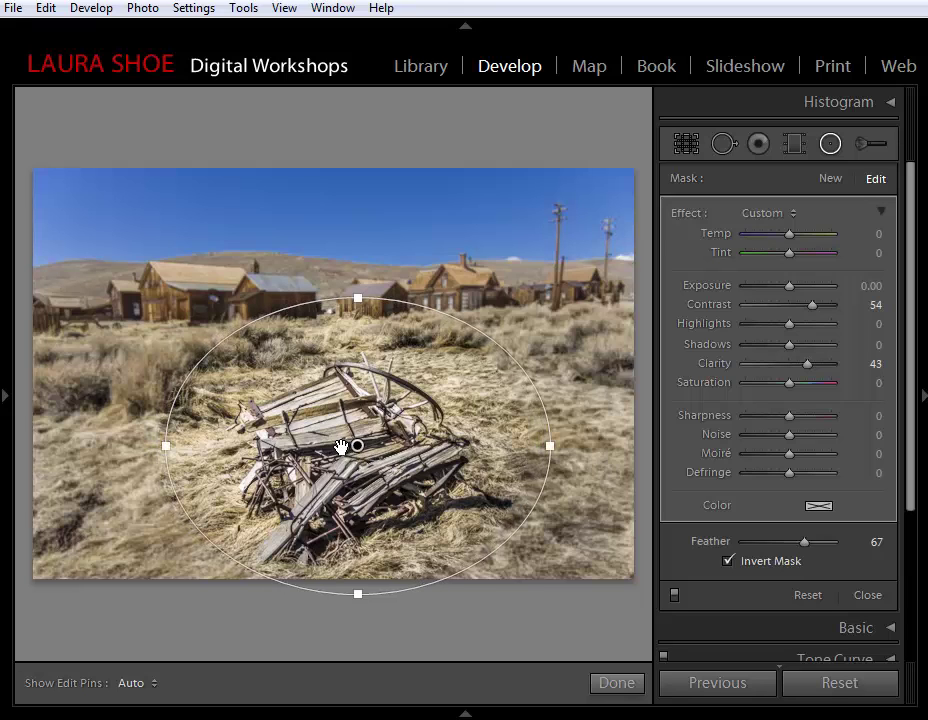
click(343, 446)
mouse_move(778, 285)
mouse_down()
mouse_move(789, 286)
mouse_move(781, 296)
mouse_up()
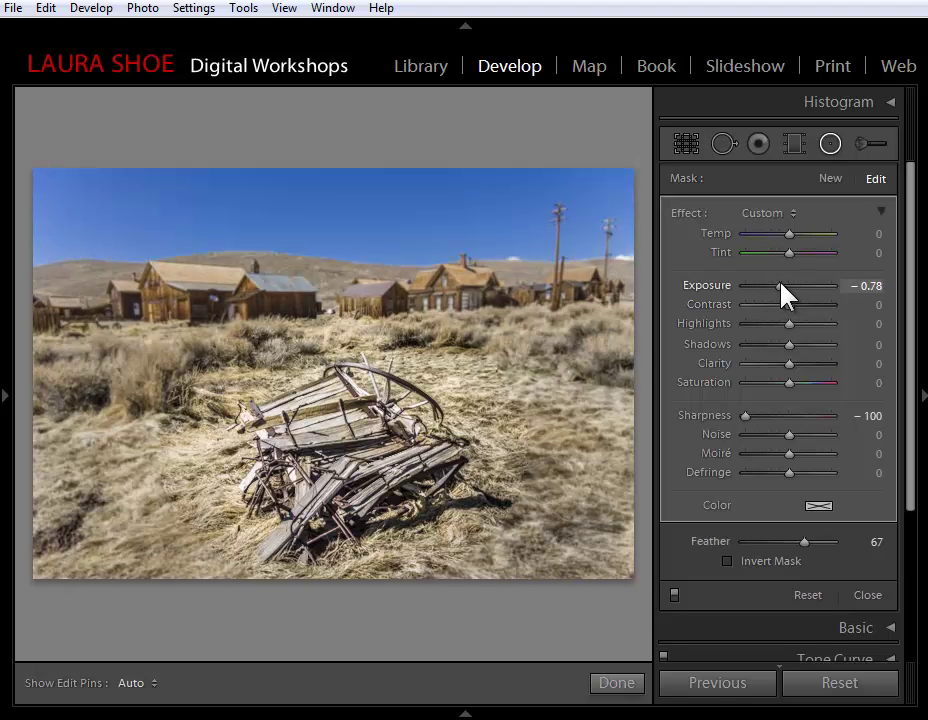
click(358, 445)
drag(358, 446, 342, 448)
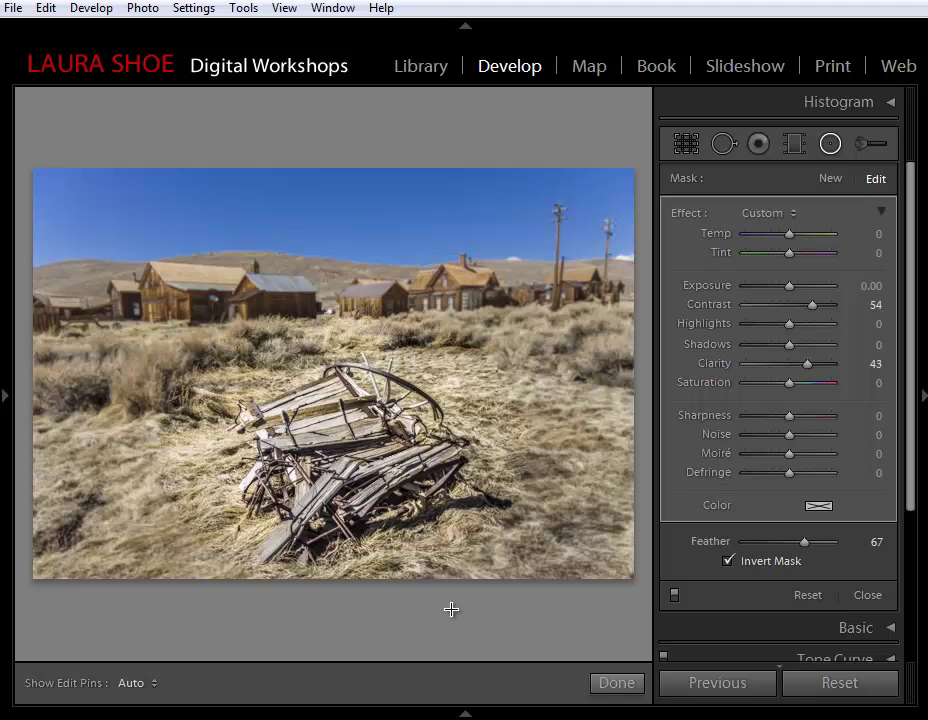
click(153, 684)
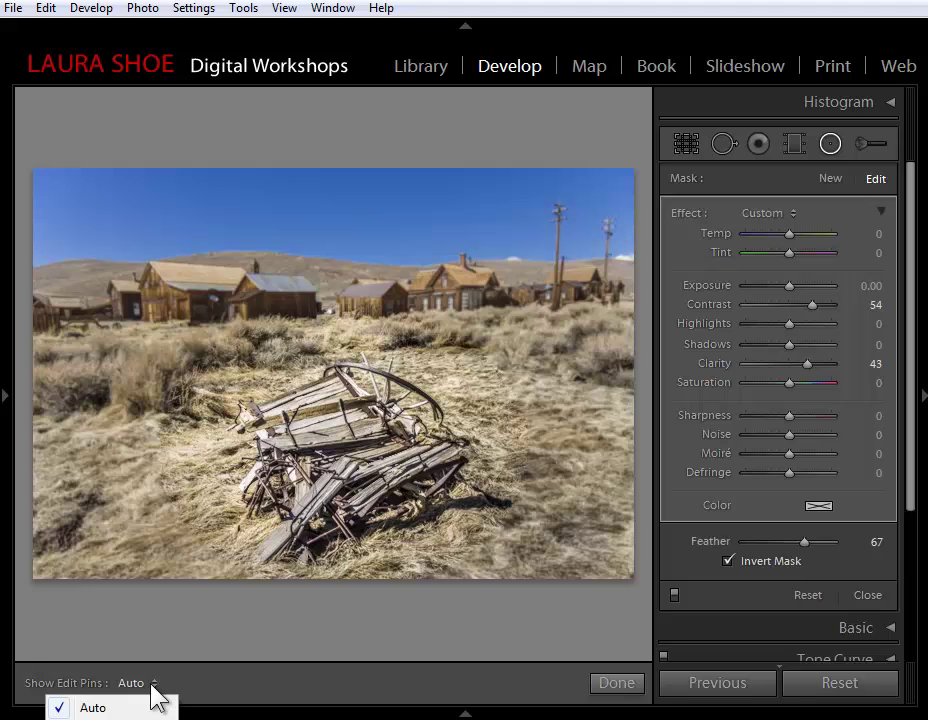
click(93, 719)
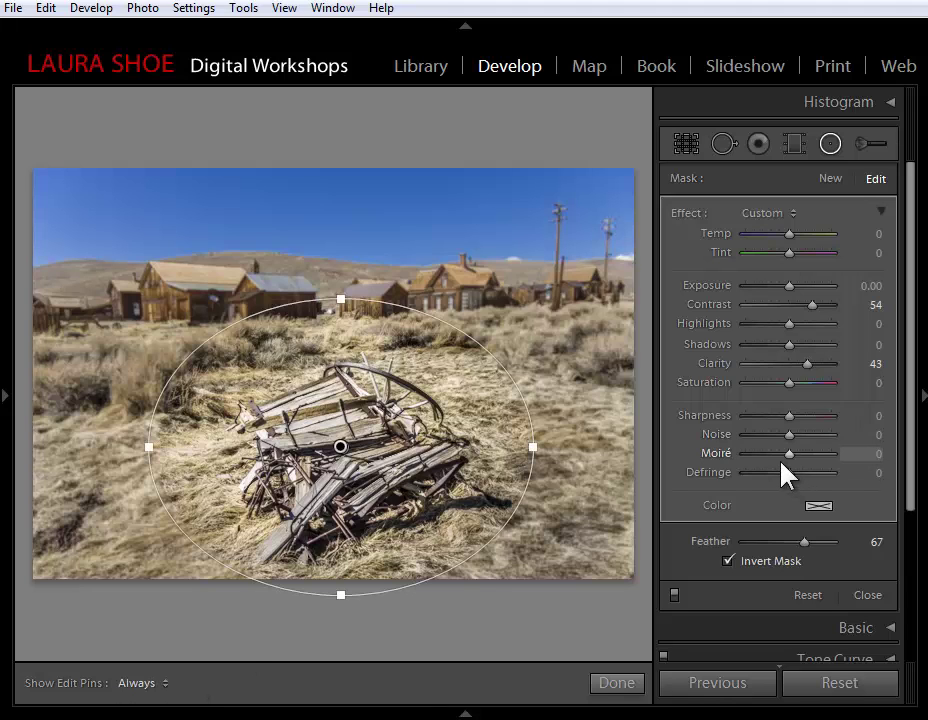
click(145, 686)
click(124, 706)
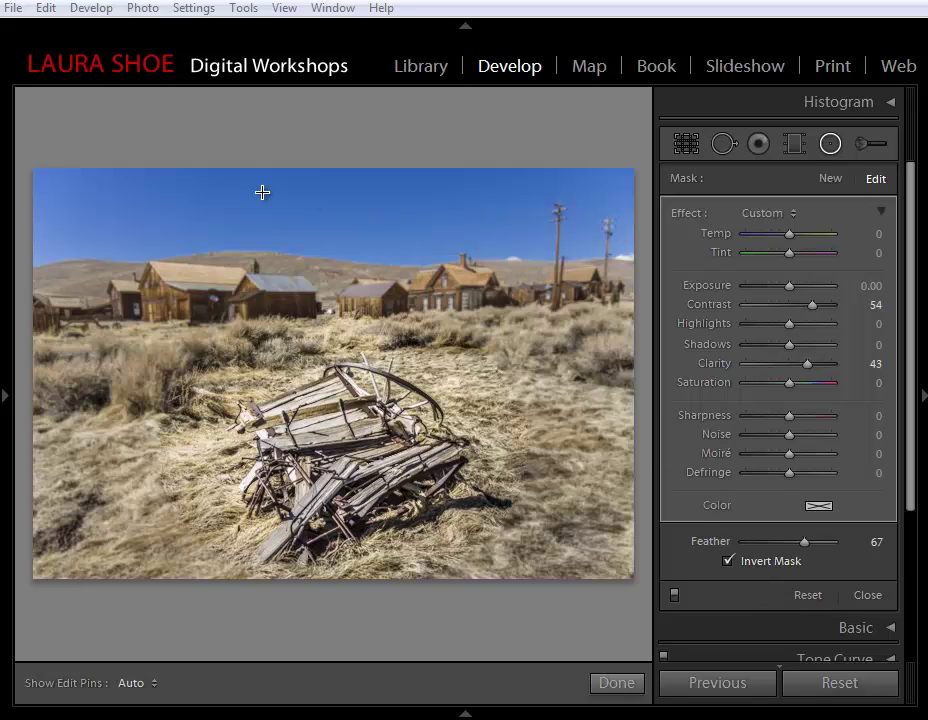
mouse_move(108, 327)
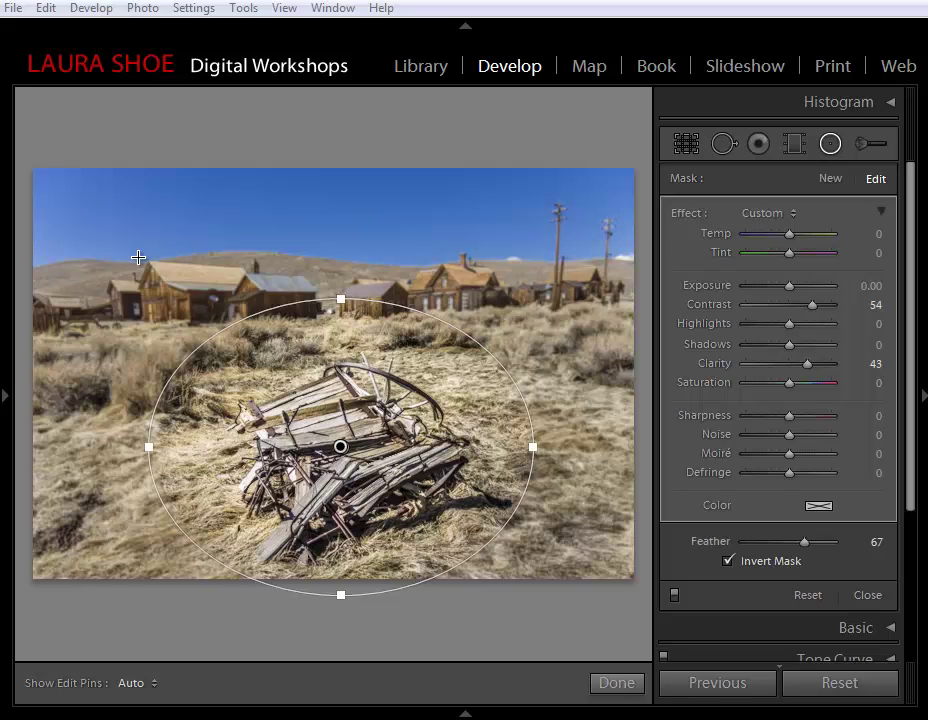
ctrl+double_click(264, 245)
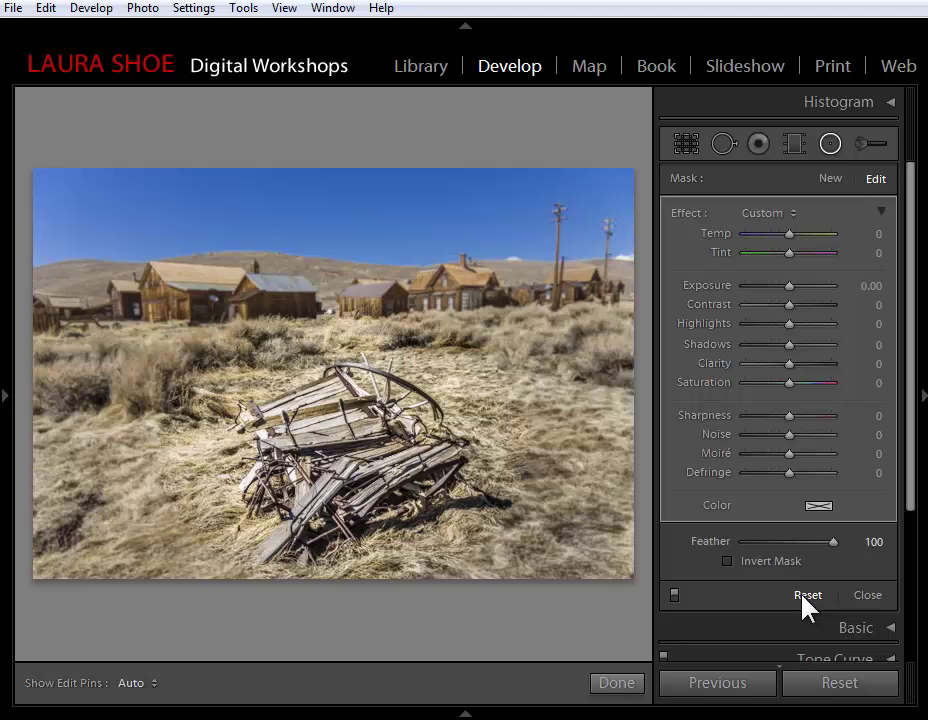
key(ctrl+z)
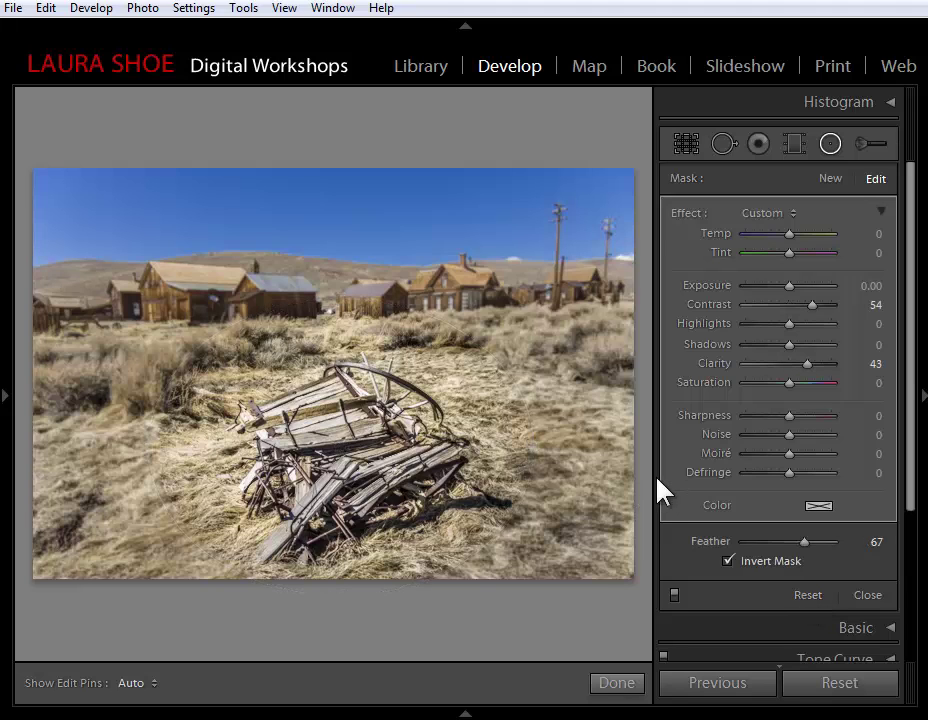
Step: Close the radial filter tool, keeping both wagon filters on the photo
click(831, 145)
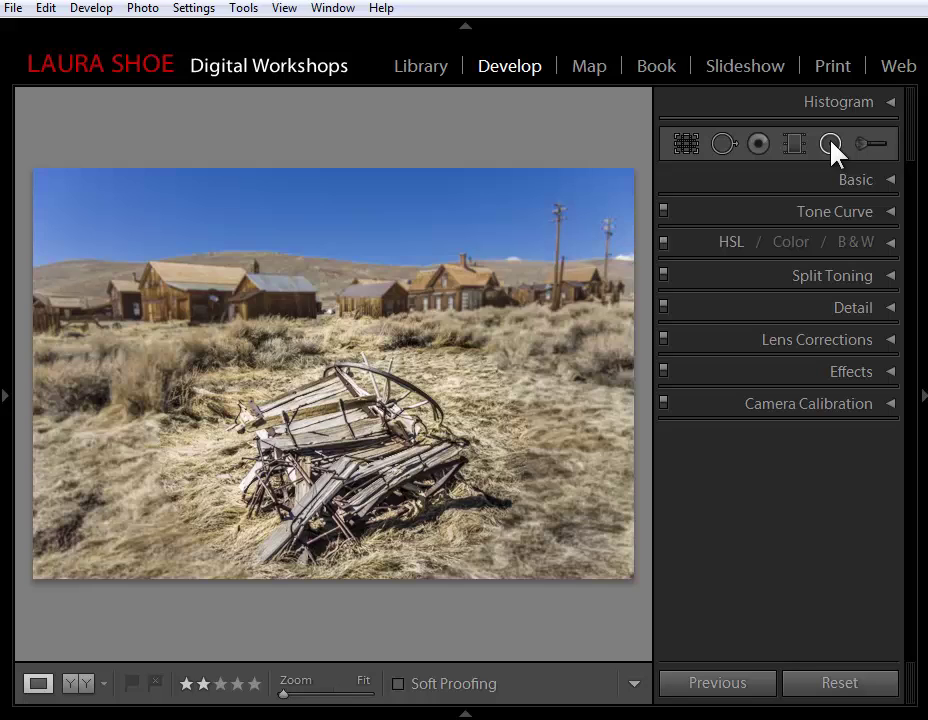